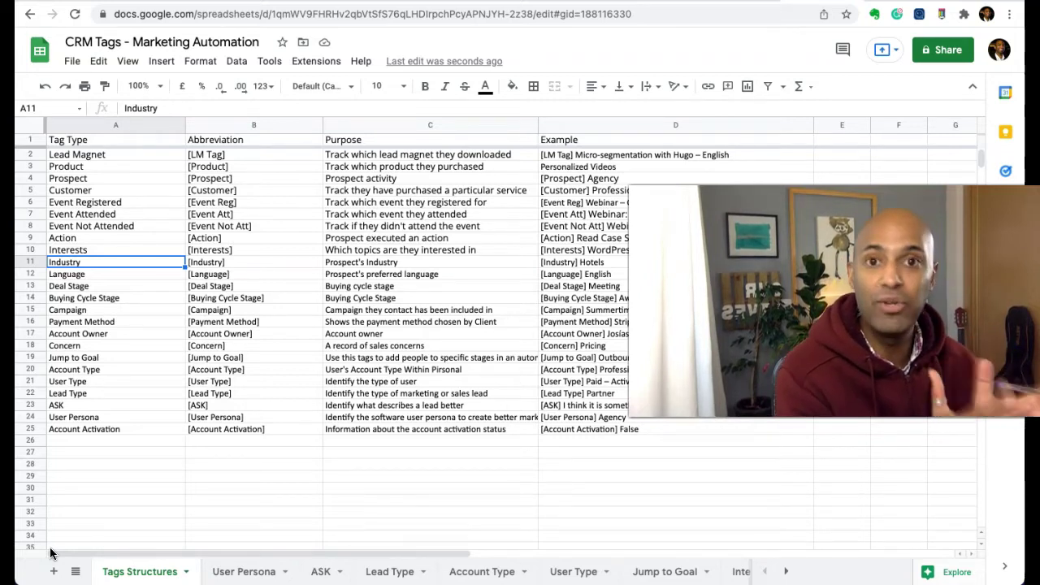
Step: Review the header row of the Tags Structures sheet, from Tag Type through Abbreviation and Purpose to Example
click(73, 553)
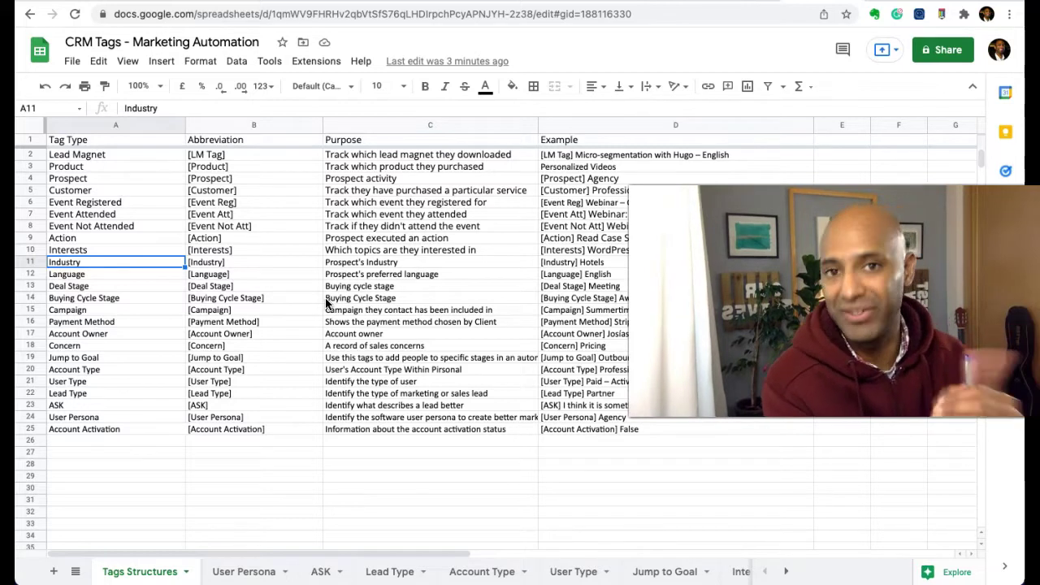
click(131, 145)
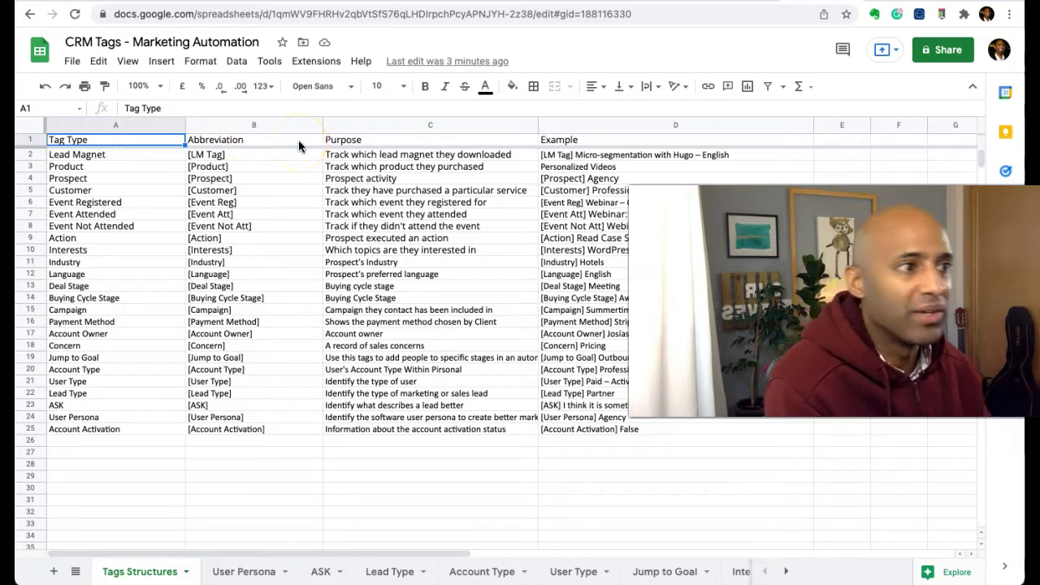
click(569, 143)
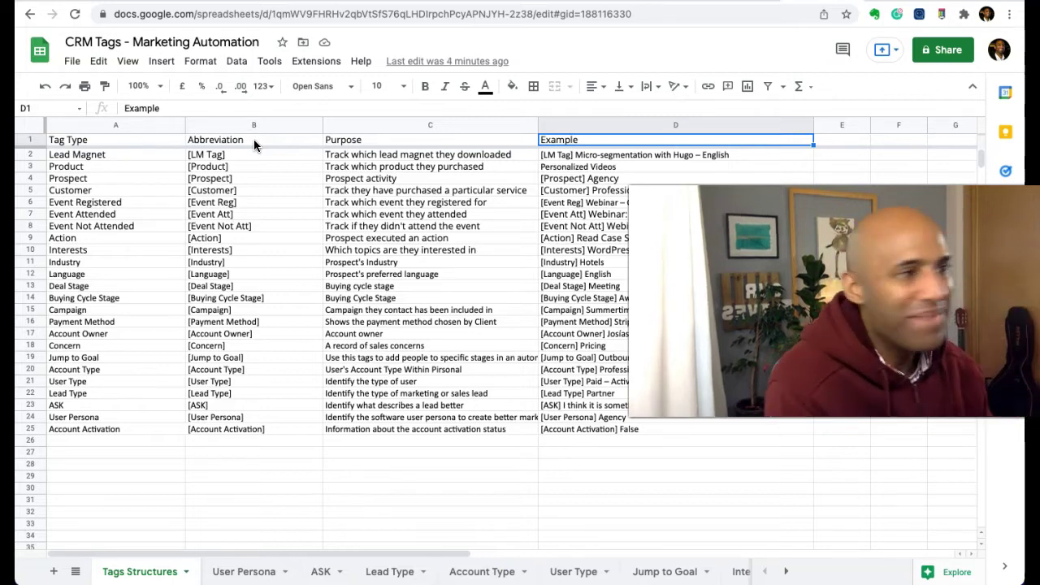
click(135, 141)
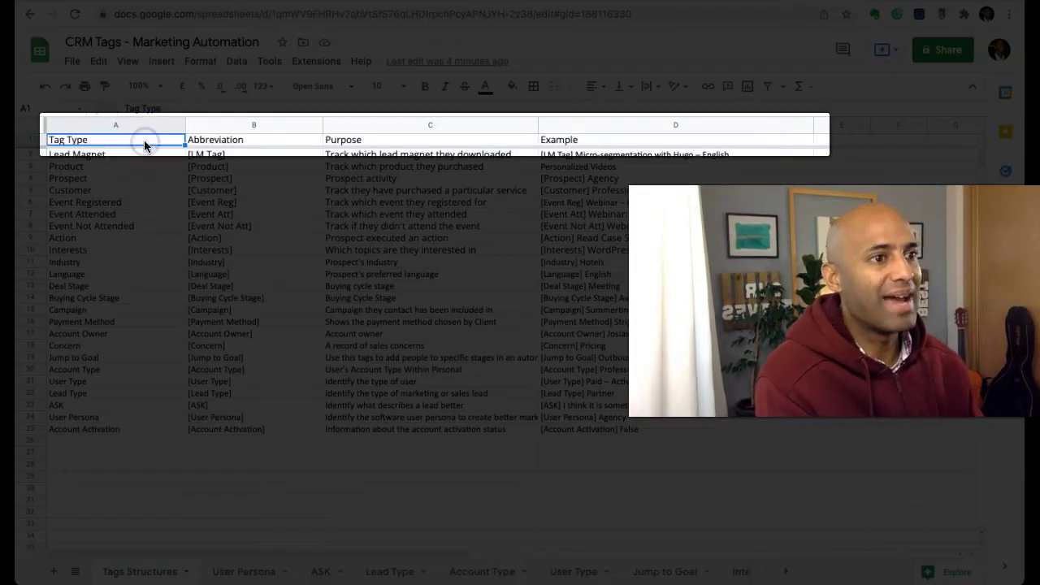
key(Right)
key(Right)
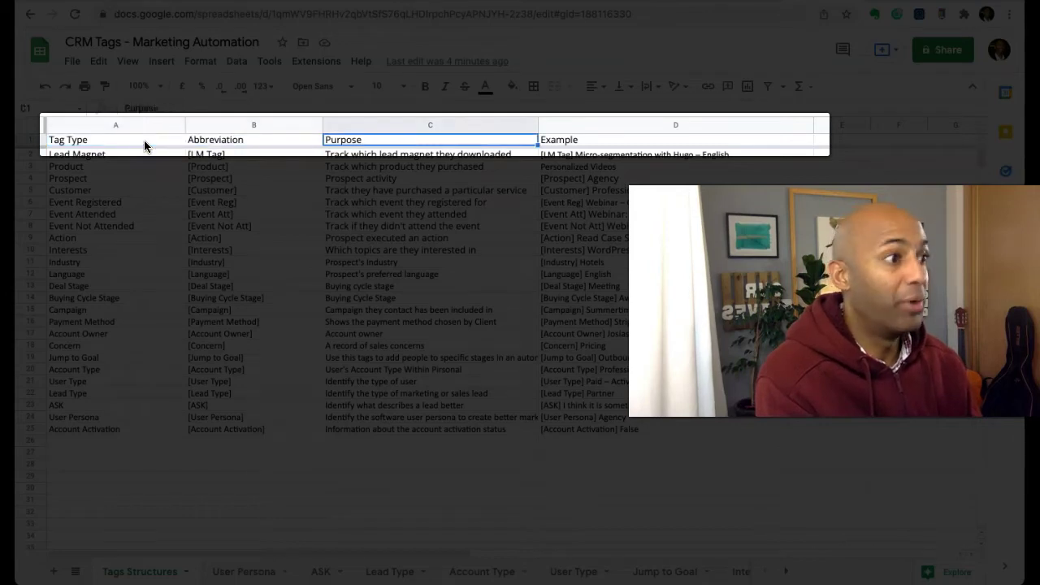
key(Right)
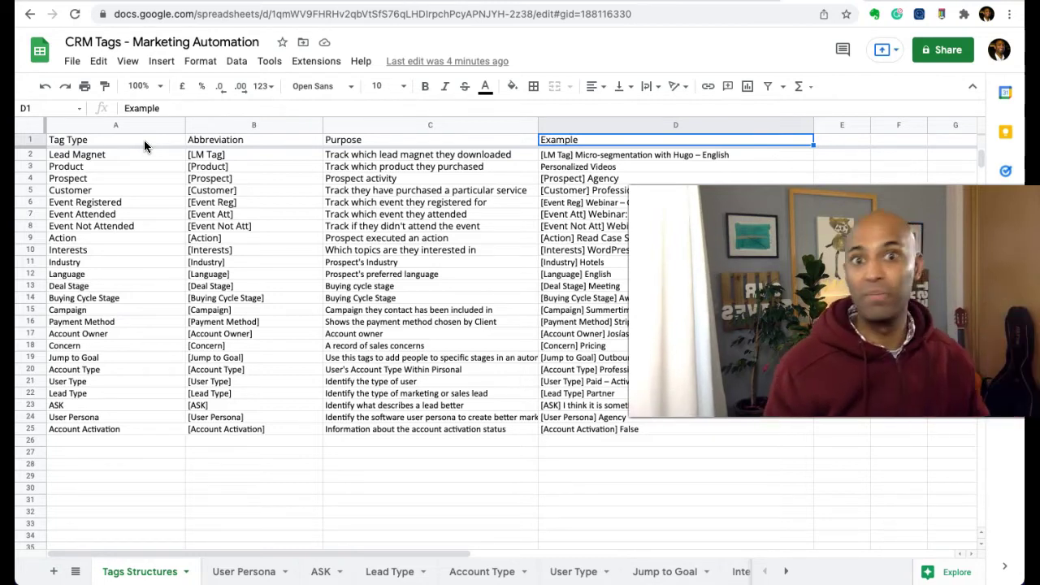
Step: Go through the tag types in column A from Lead Magnet down to Event Not Attended
click(139, 155)
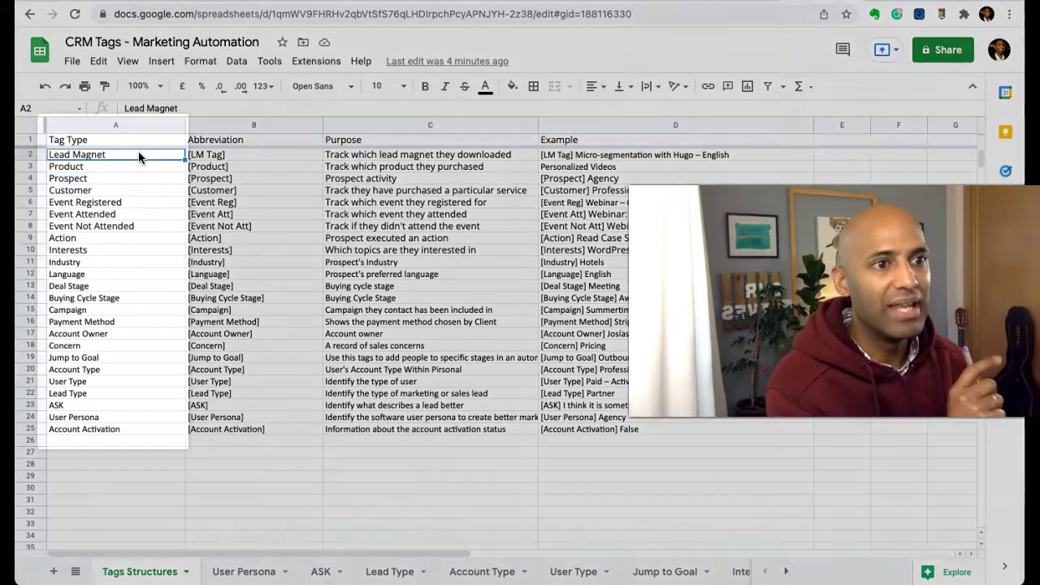
key(Down)
key(Down)
key(Down)
key(Down)
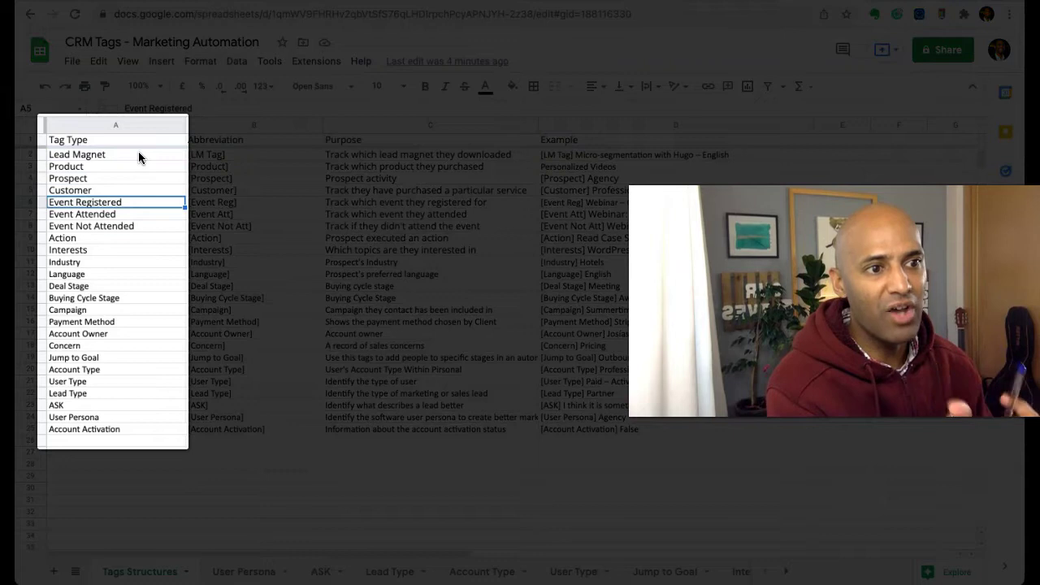
key(Down)
key(Down)
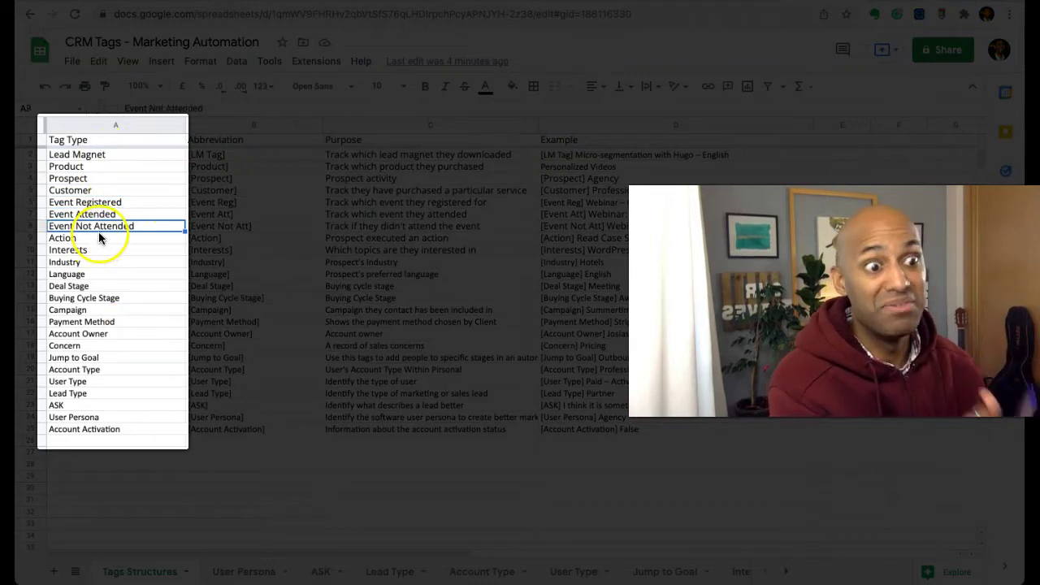
Step: Examine the remaining tag types Campaign, Payment Method, Concern, Jump to Goal, ASK, User Persona and Account Activation
click(79, 311)
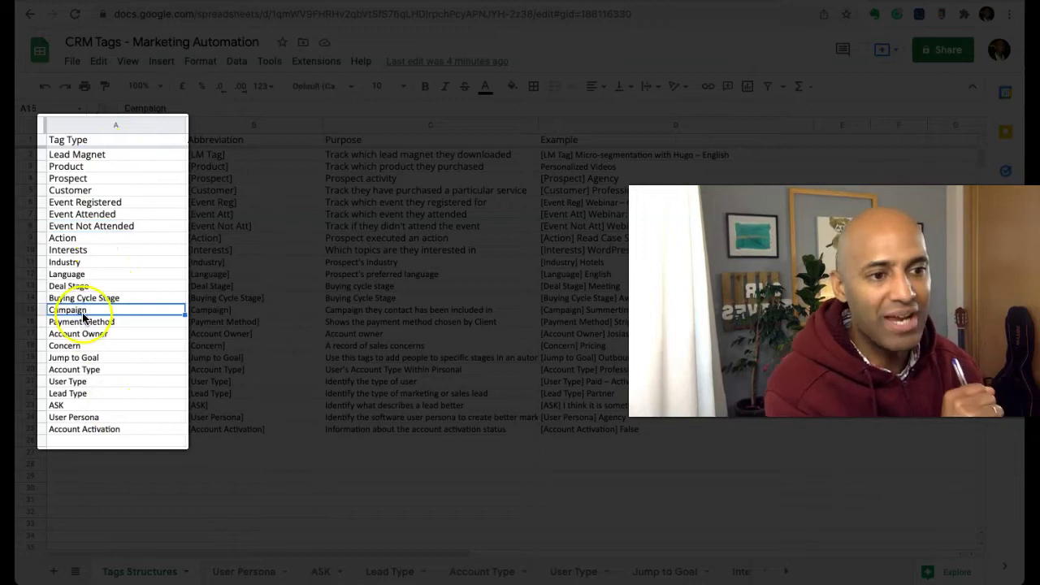
key(Down)
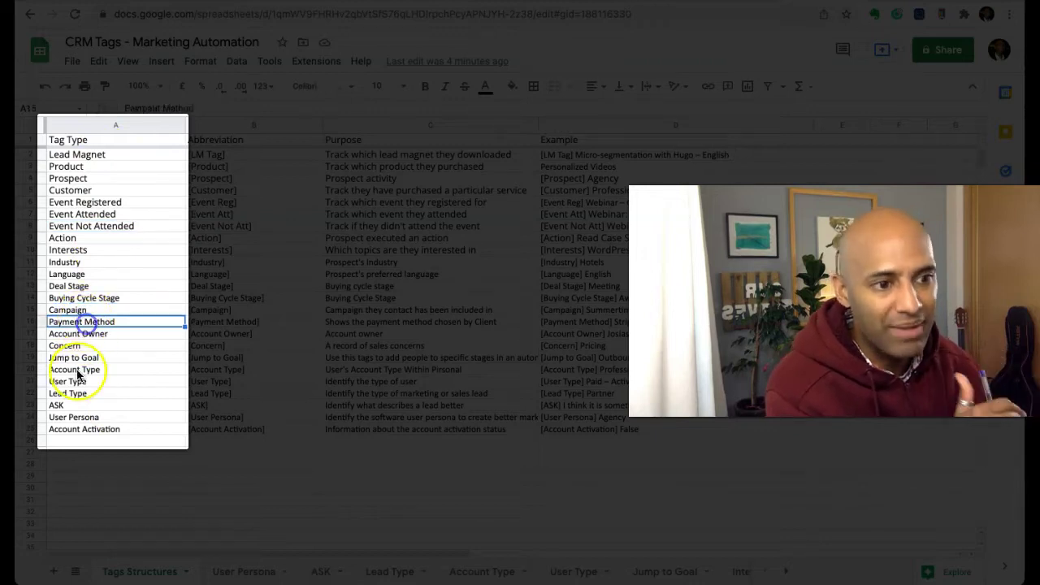
click(65, 347)
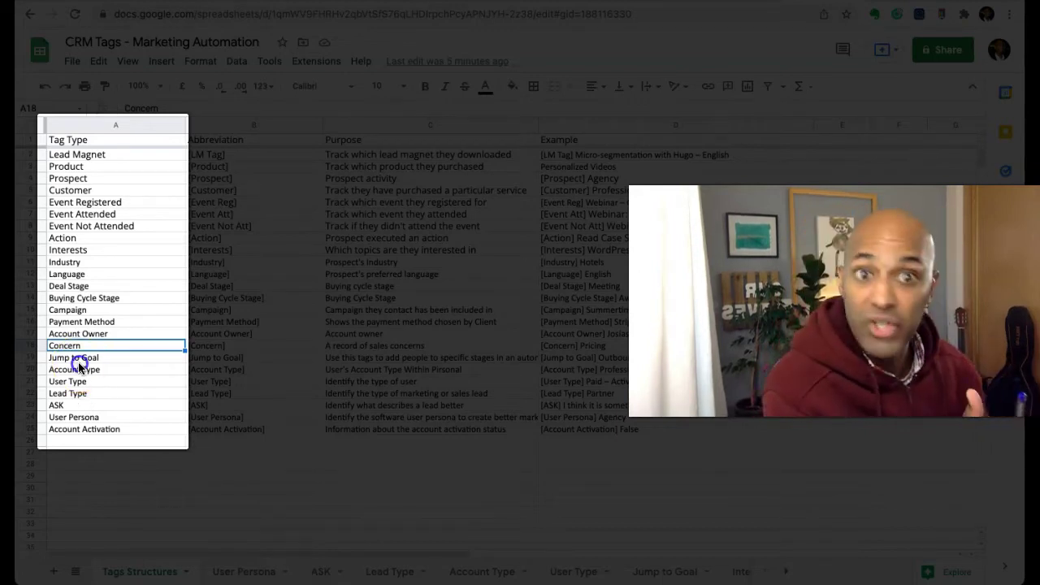
click(76, 359)
click(74, 407)
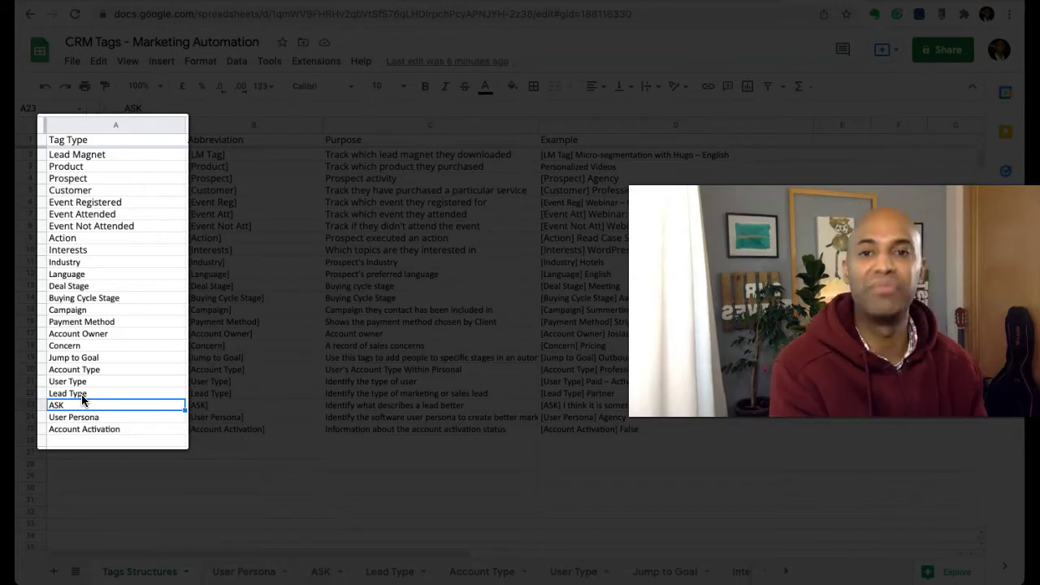
click(100, 421)
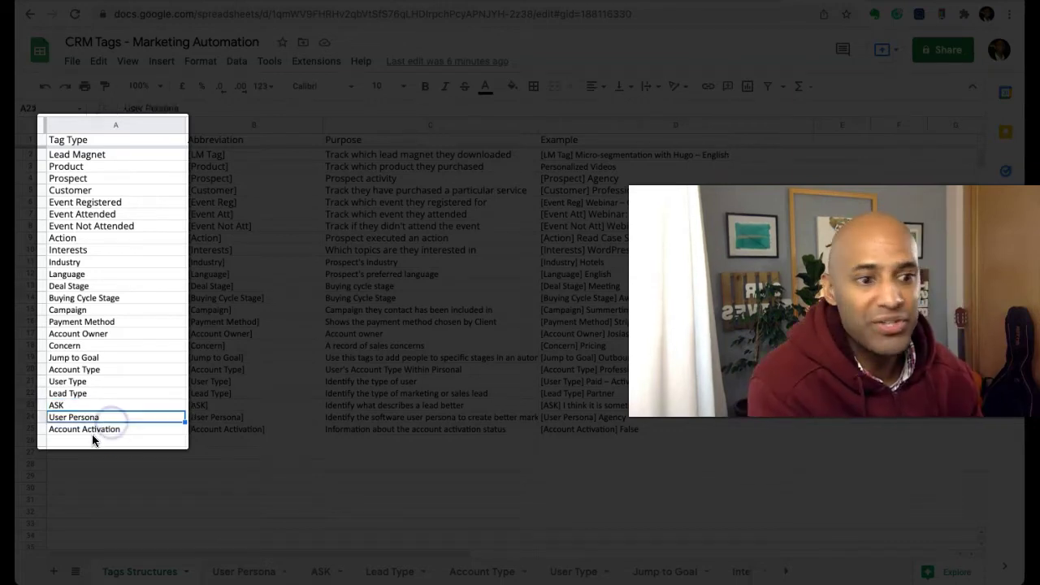
click(91, 433)
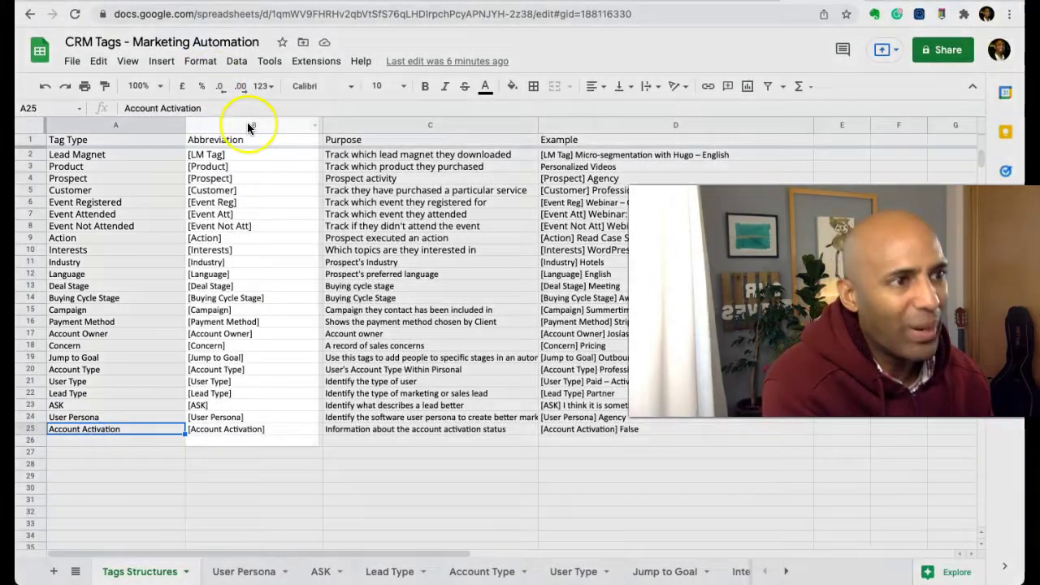
Step: Examine the Abbreviation column and compare the Lead Magnet tag's abbreviation, purpose and example
click(226, 140)
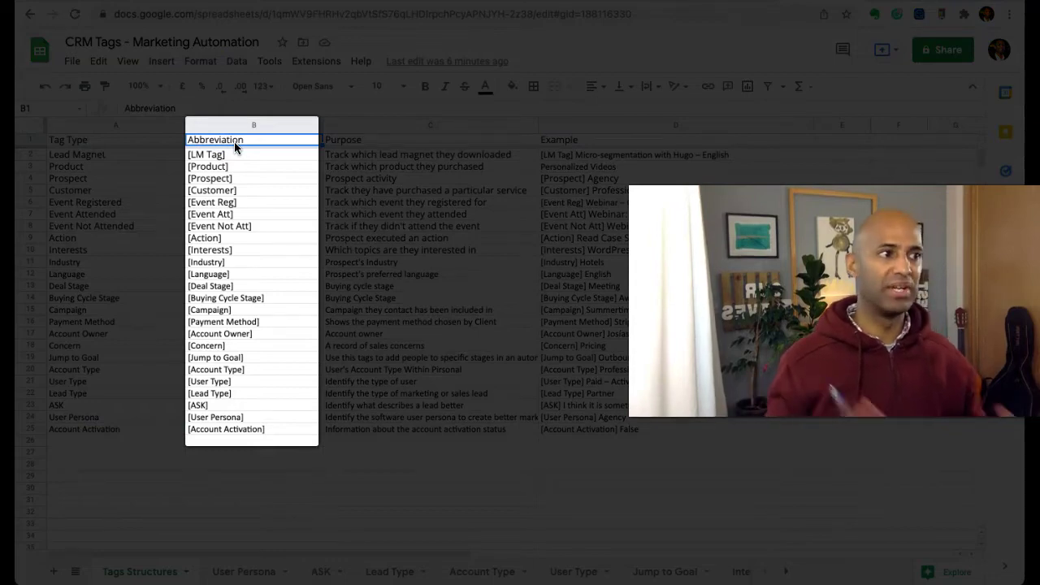
click(241, 151)
click(543, 154)
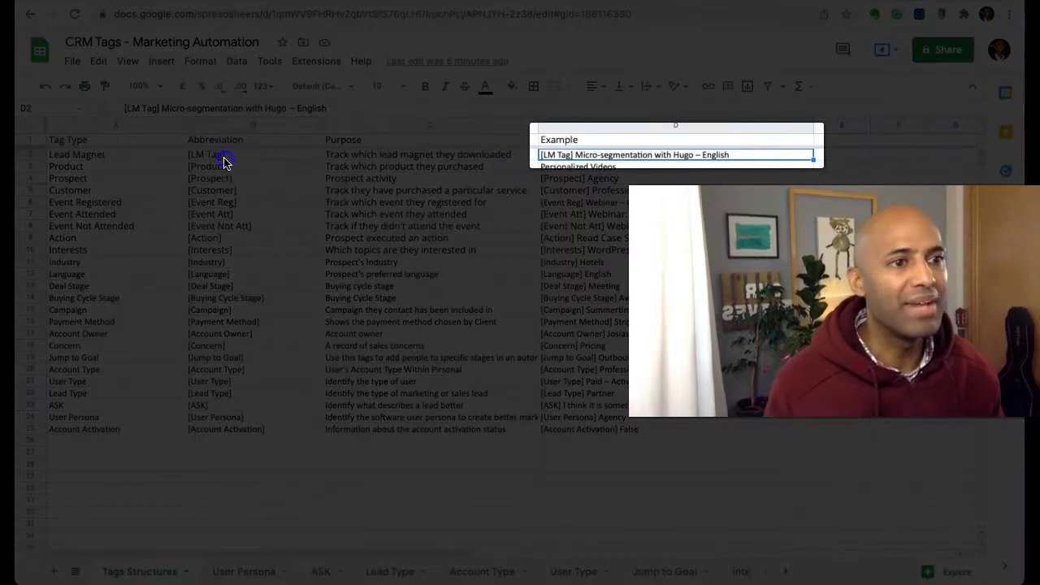
click(226, 158)
click(78, 156)
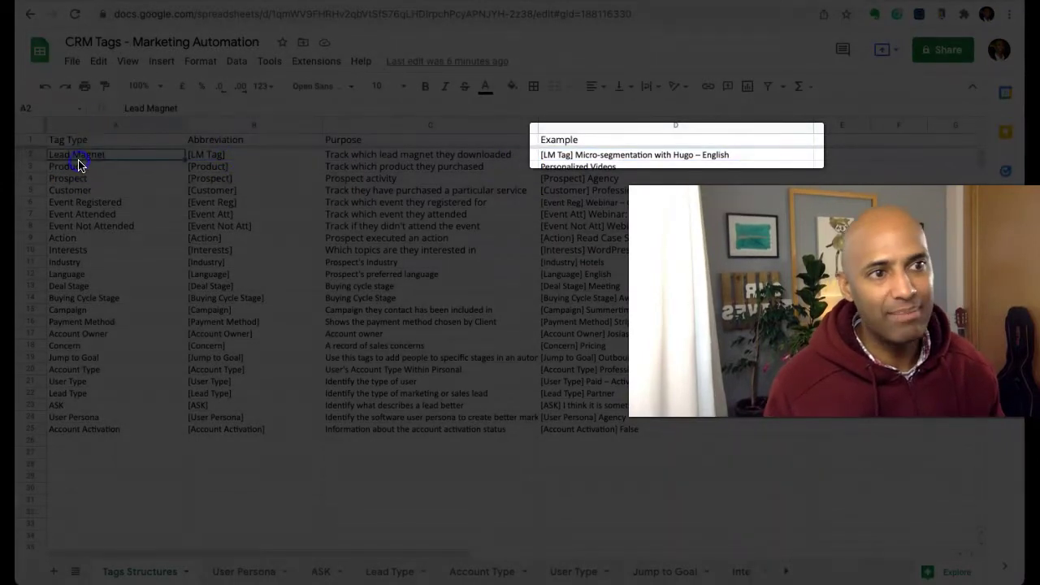
click(343, 154)
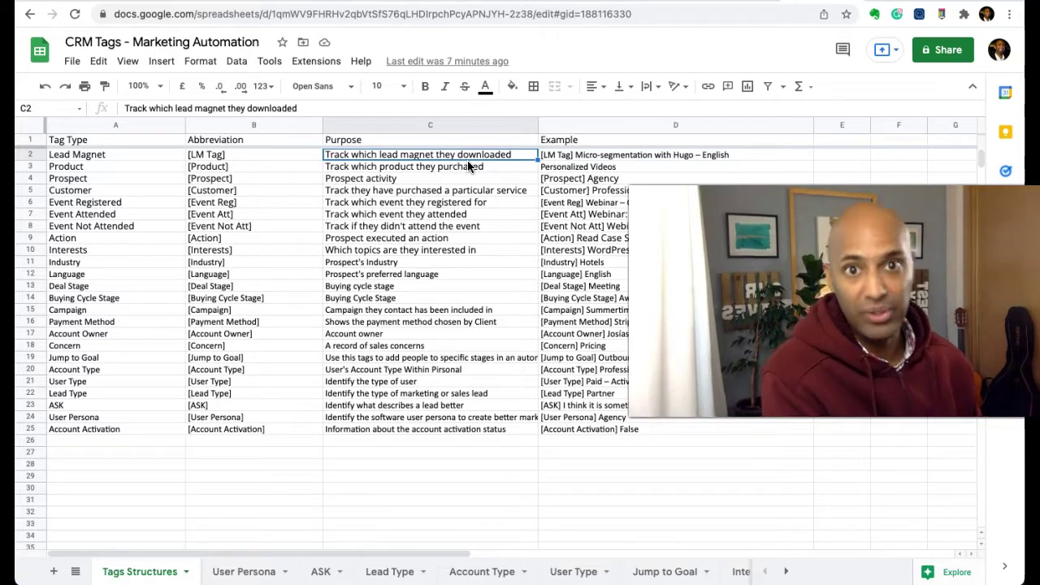
click(565, 156)
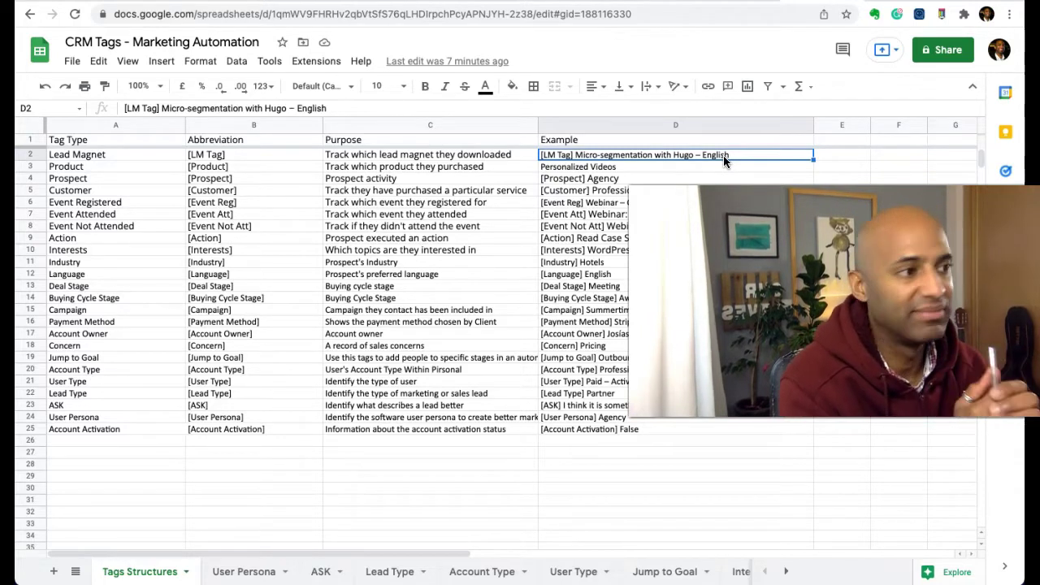
Step: Examine the Concern tag's abbreviation, purpose and example in row 18
click(78, 249)
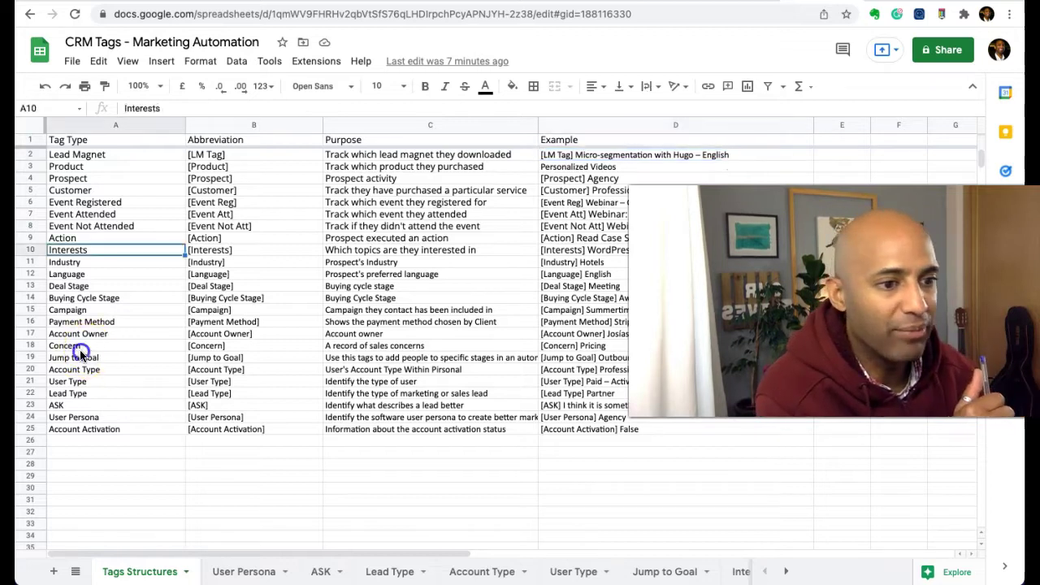
click(81, 347)
click(210, 347)
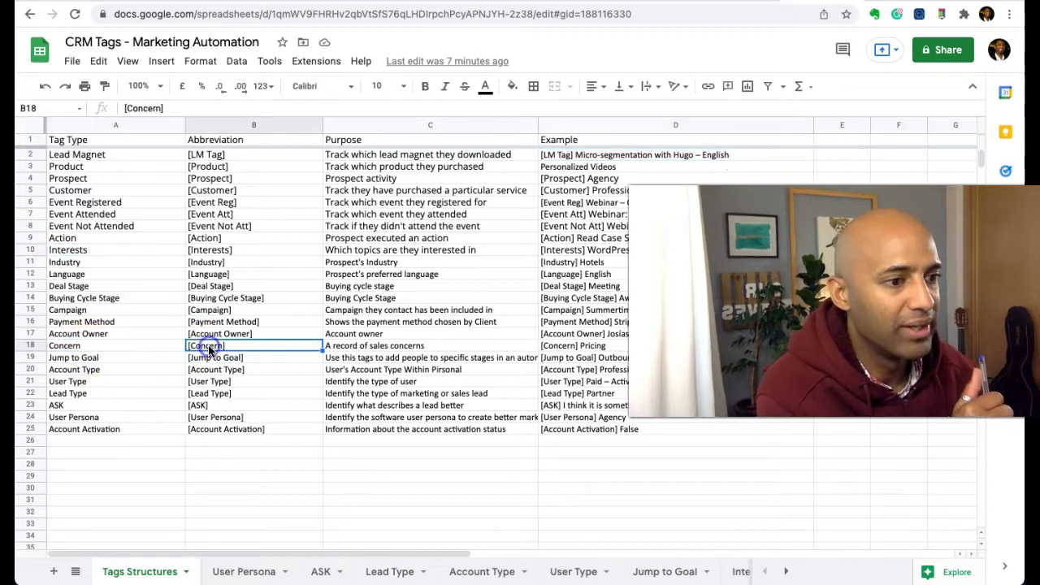
click(358, 347)
click(569, 347)
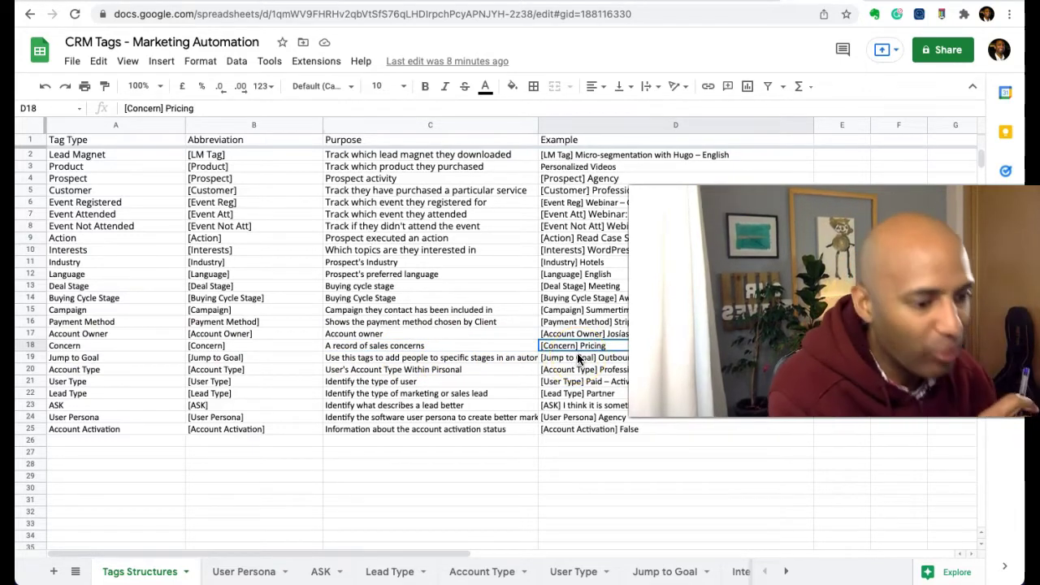
Step: Examine the User Persona tag's abbreviation, full purpose text and example on the Tags Structures sheet
click(252, 575)
click(144, 571)
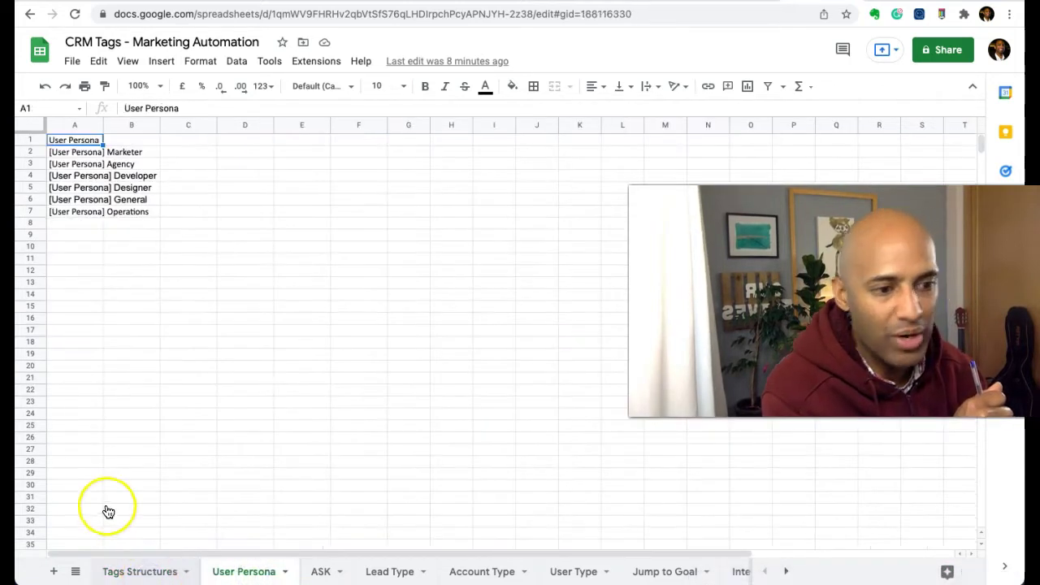
click(69, 417)
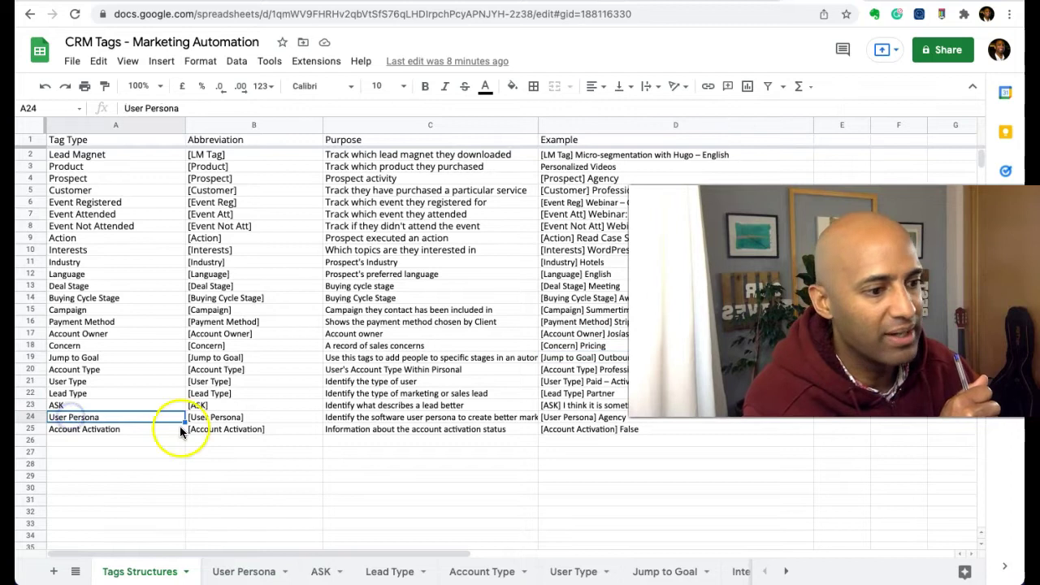
click(205, 420)
click(358, 418)
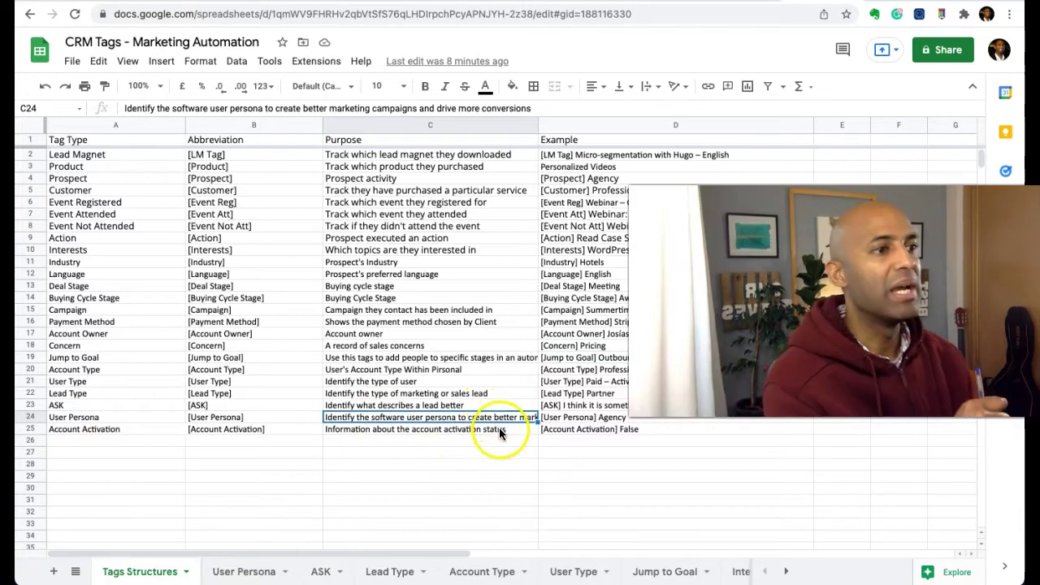
click(541, 109)
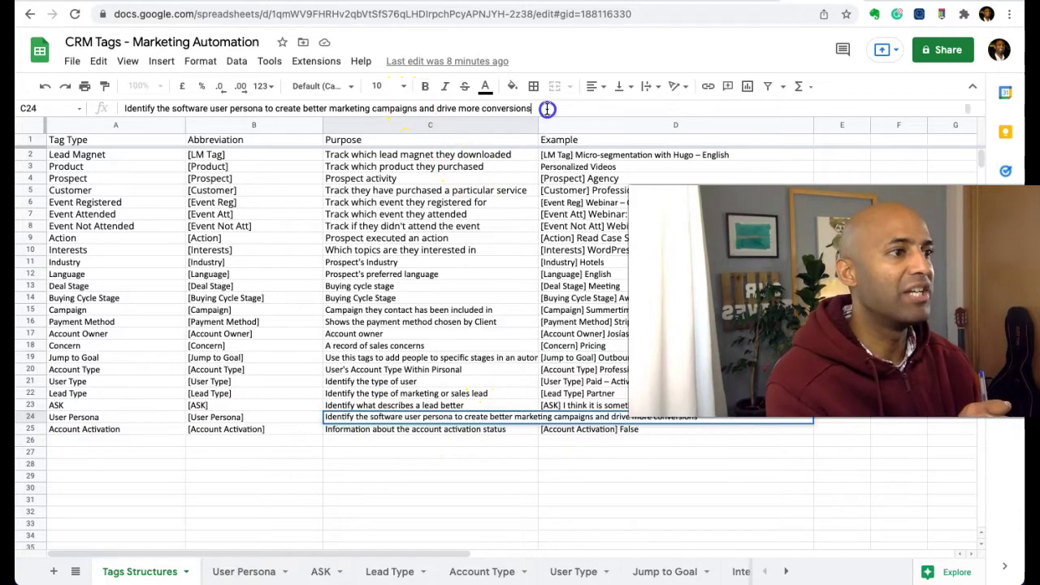
click(591, 453)
click(579, 419)
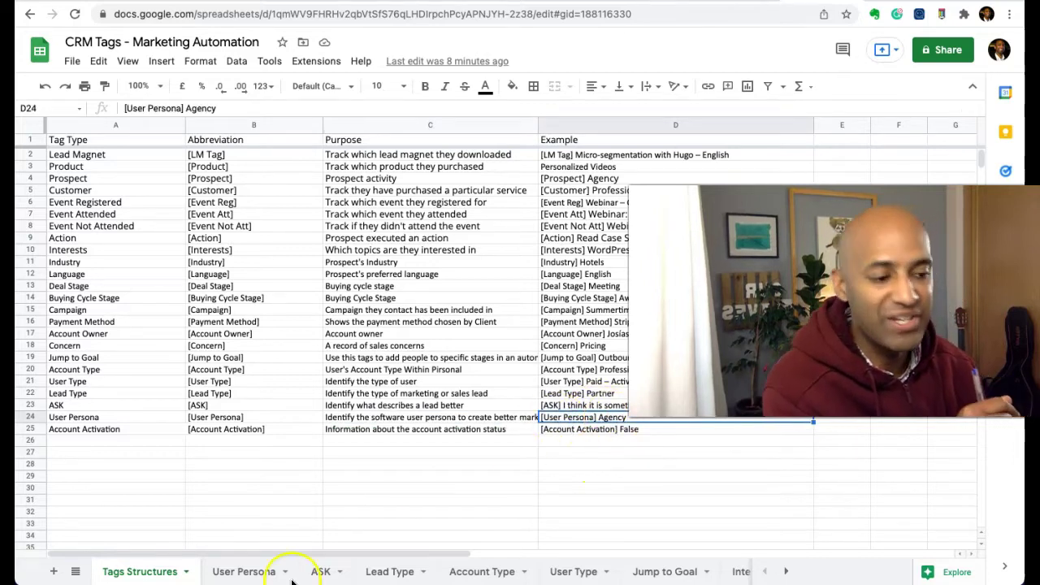
Step: Open the User Persona sheet and go through its tags from Marketer down to Operations
click(248, 572)
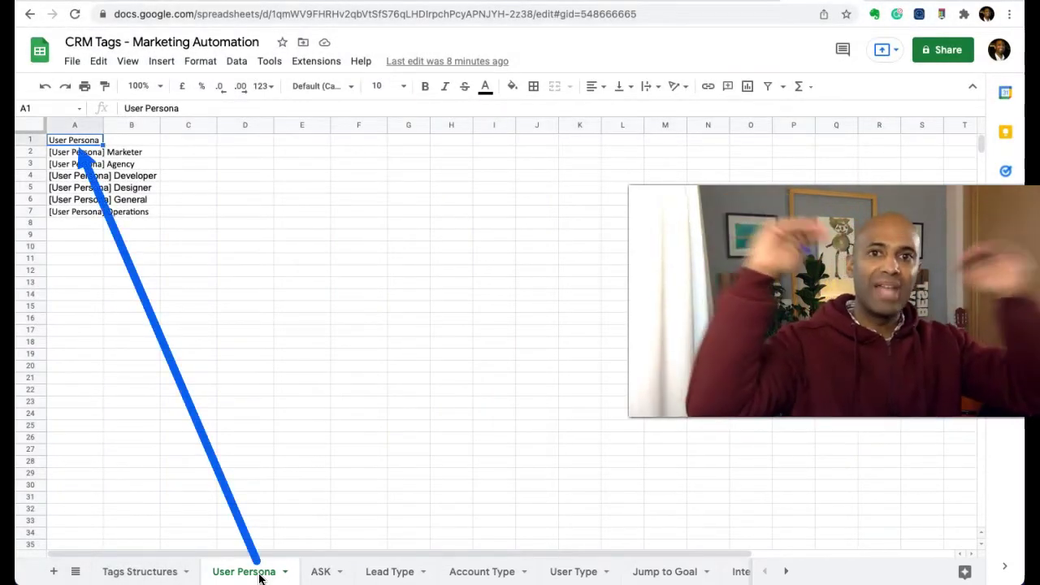
click(80, 152)
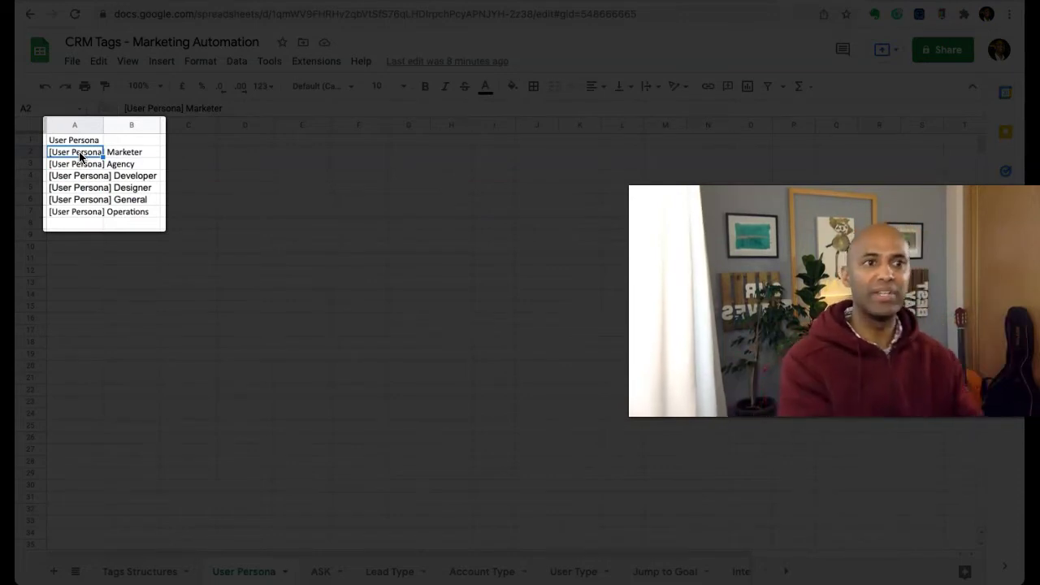
key(Down)
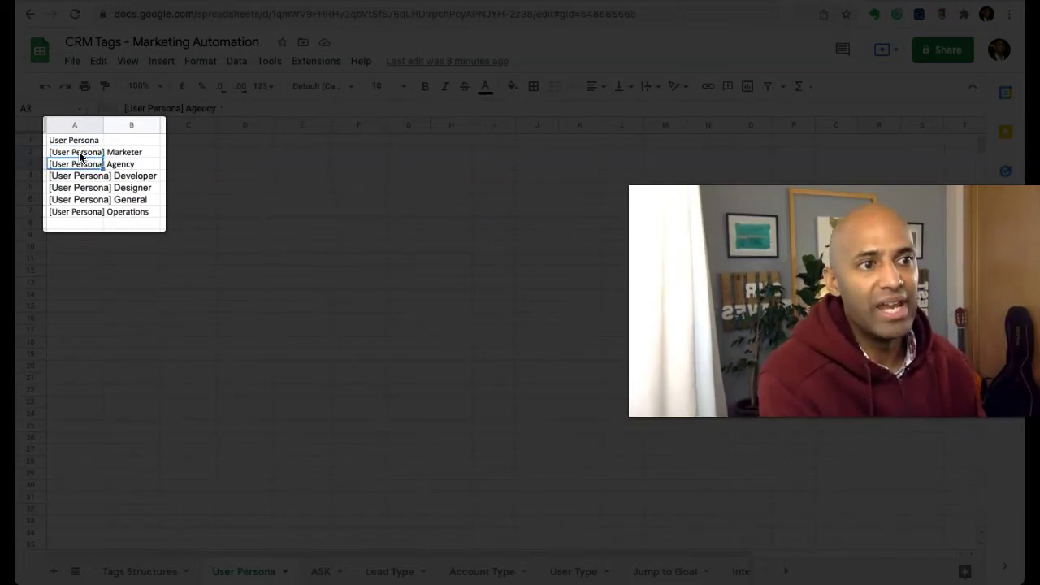
key(Down)
key(Down)
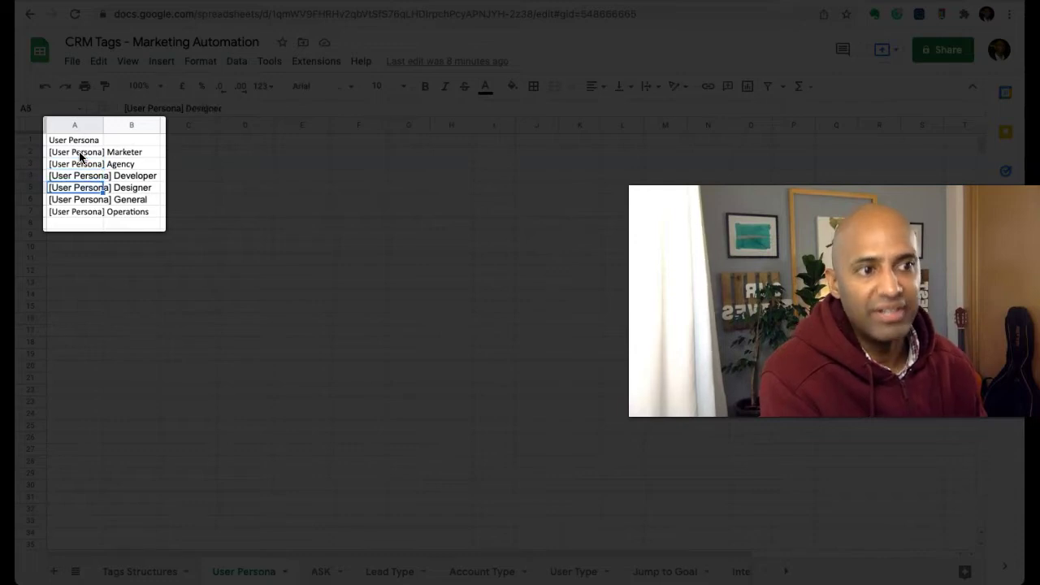
key(Down)
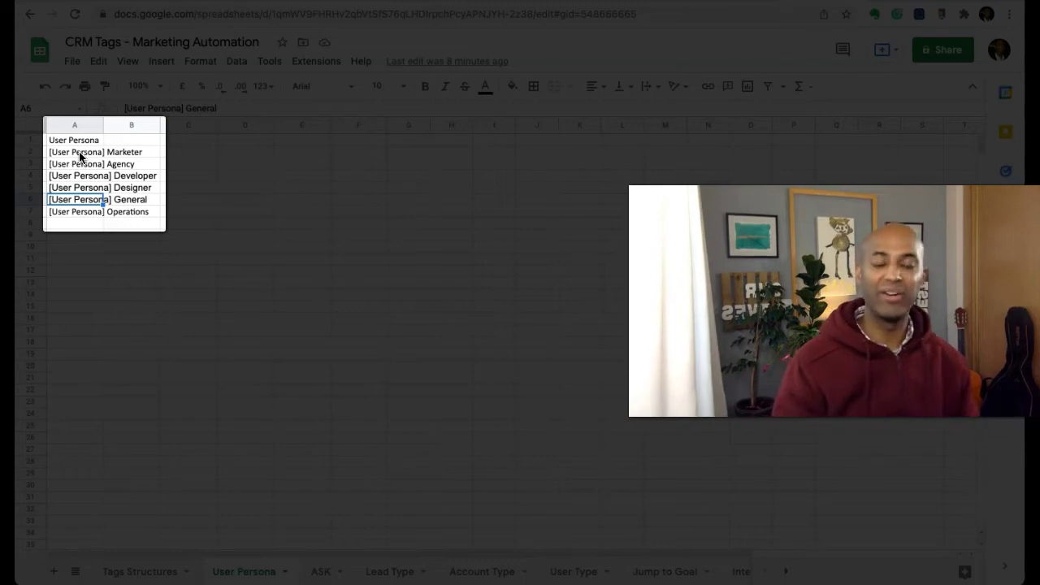
key(Down)
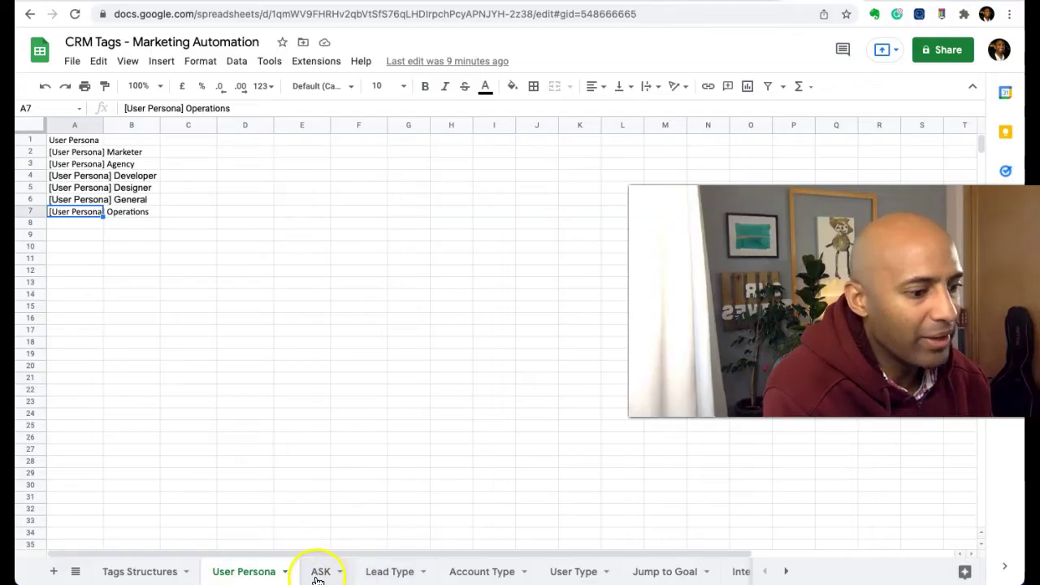
Step: Open the ASK sheet and examine its tags, from "I think it is something very useful" to the agency project tag
click(320, 573)
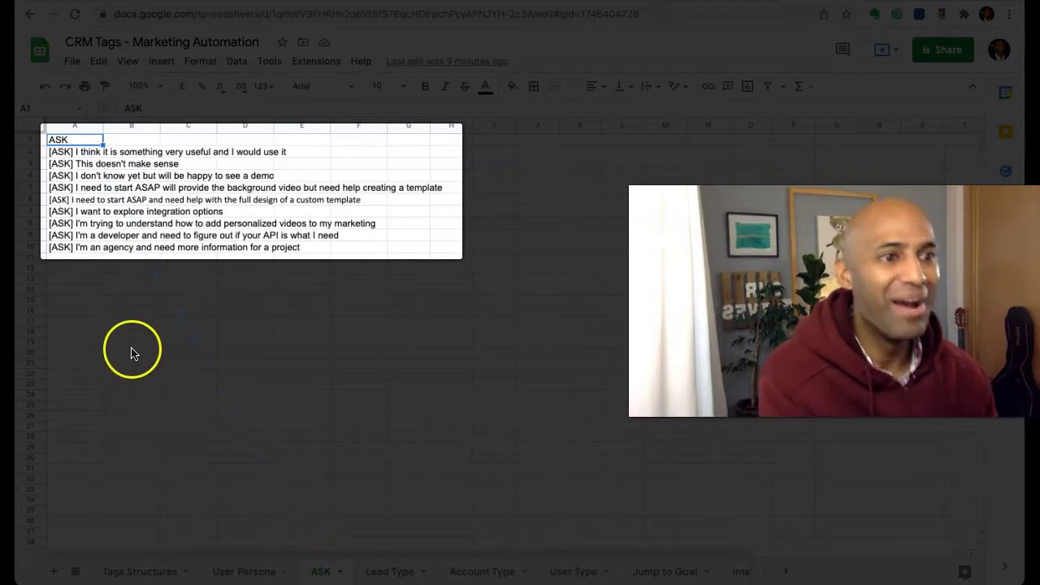
click(71, 154)
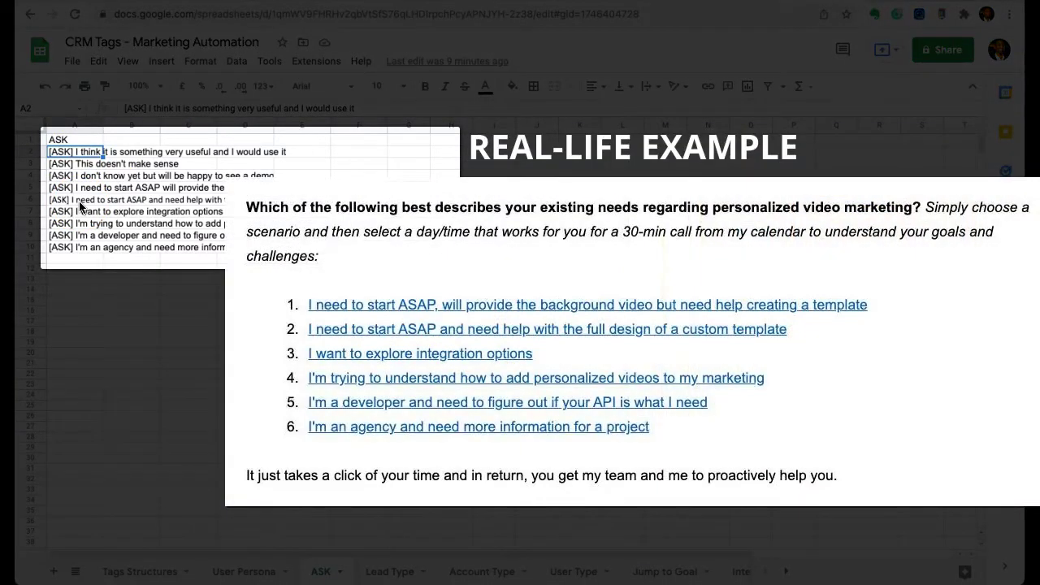
click(129, 175)
click(85, 165)
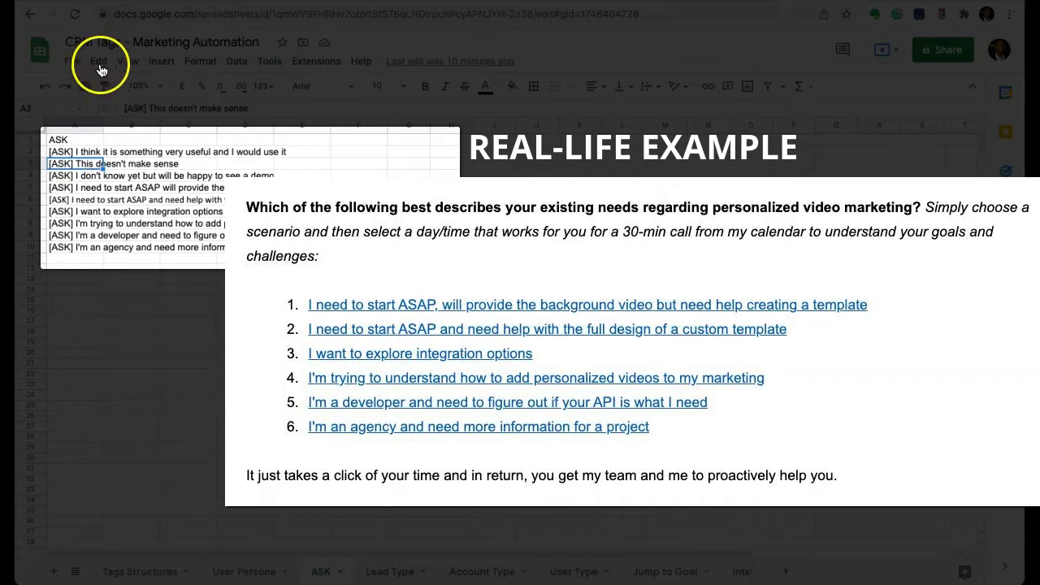
click(77, 249)
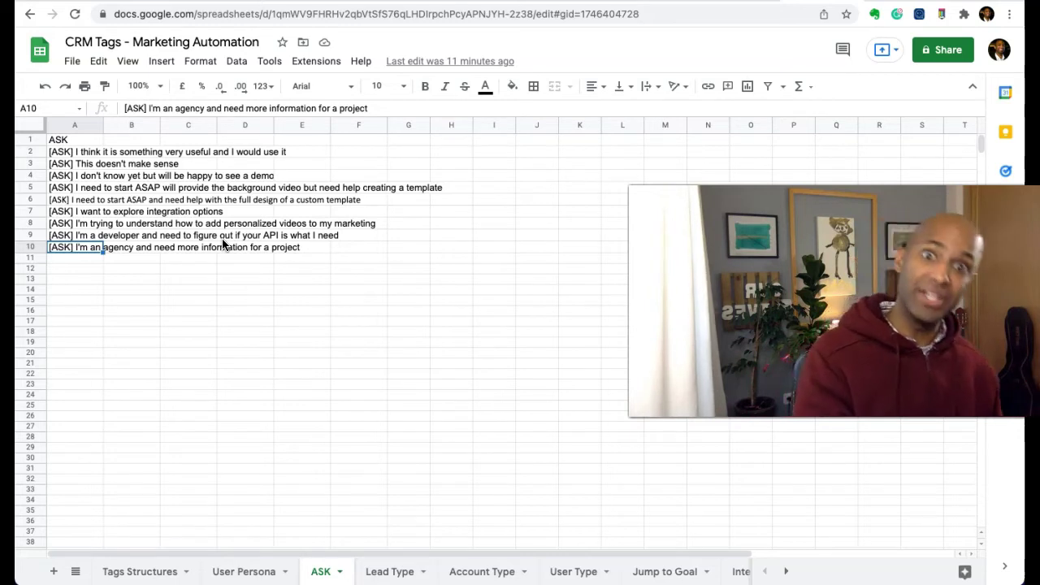
Step: Open the Lead Type sheet and examine the Partner tag and the empty rows below it
click(388, 572)
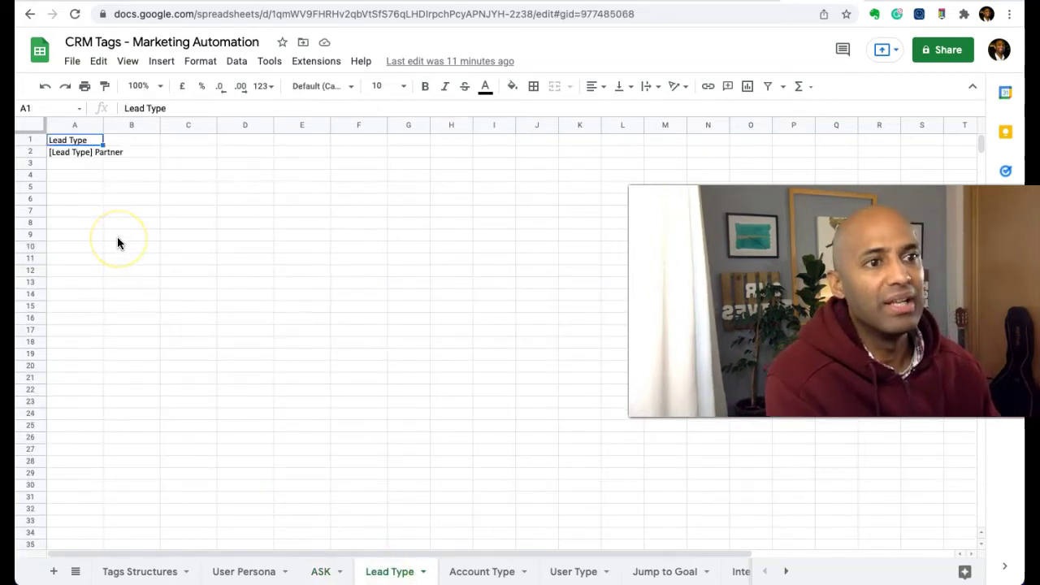
click(79, 154)
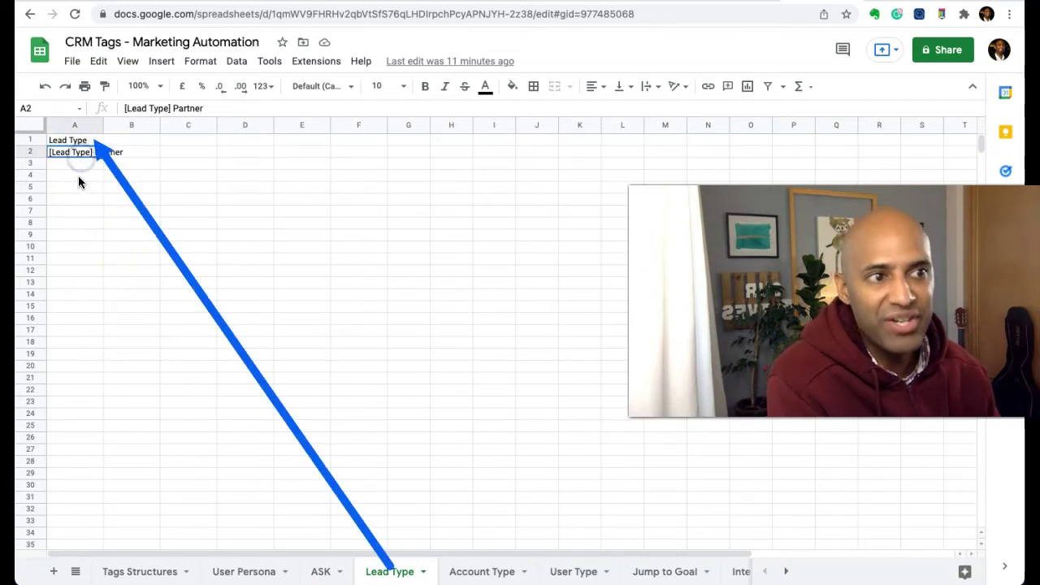
click(79, 177)
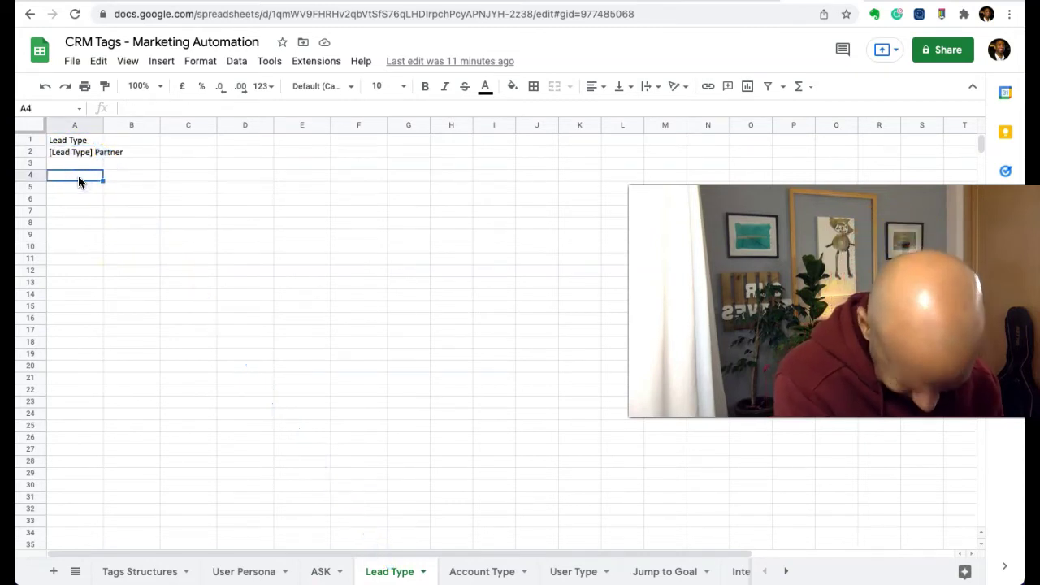
click(72, 158)
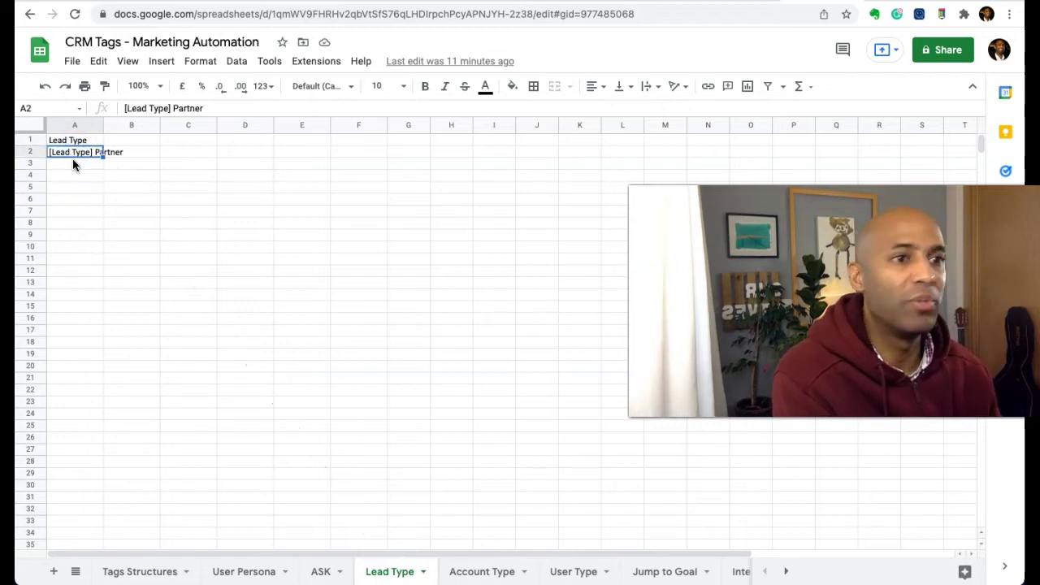
click(73, 164)
click(73, 174)
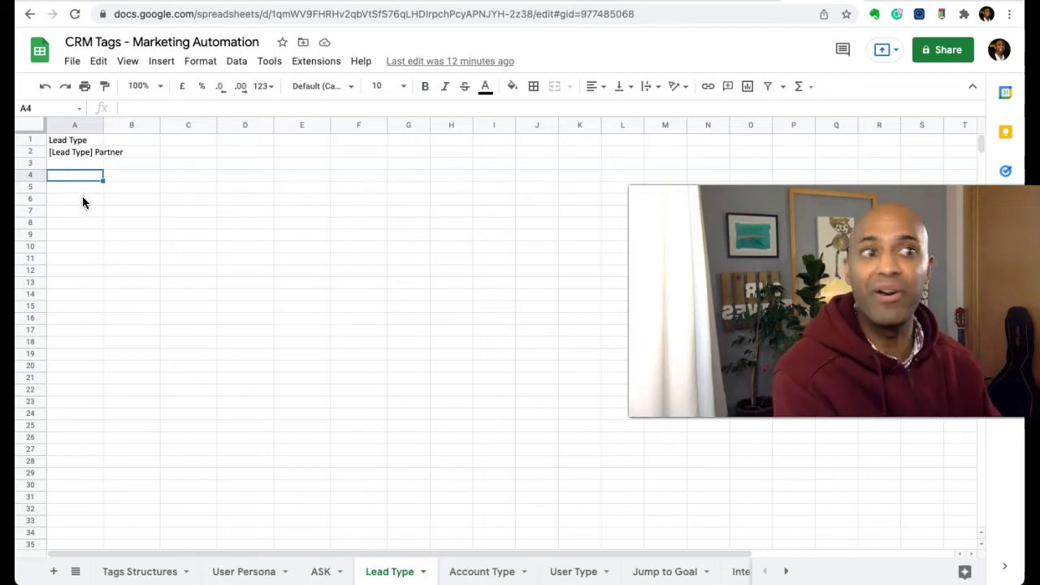
click(392, 569)
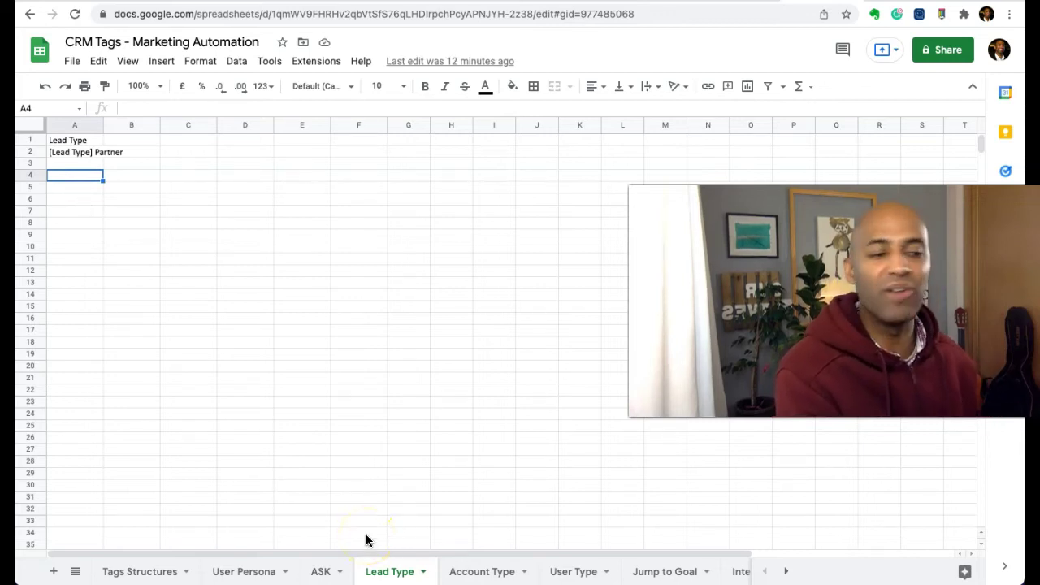
Step: Examine the 14 Days Free Trial tag on the Account Type sheet and go through the User Type sheet's tags, including Paid – Active and Paid – Inactive
key(ctrl+shift+Page_Down)
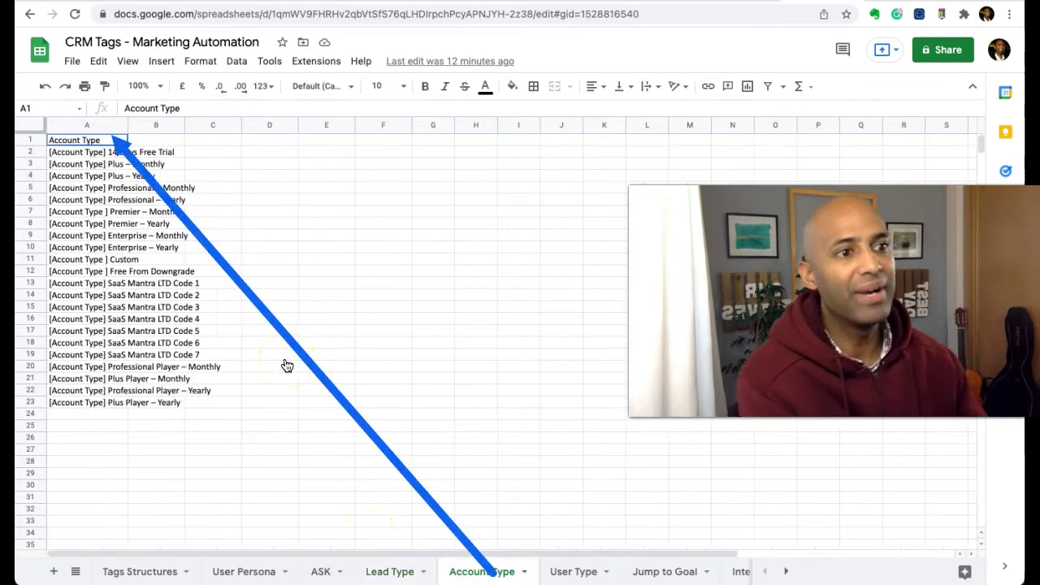
key(Down)
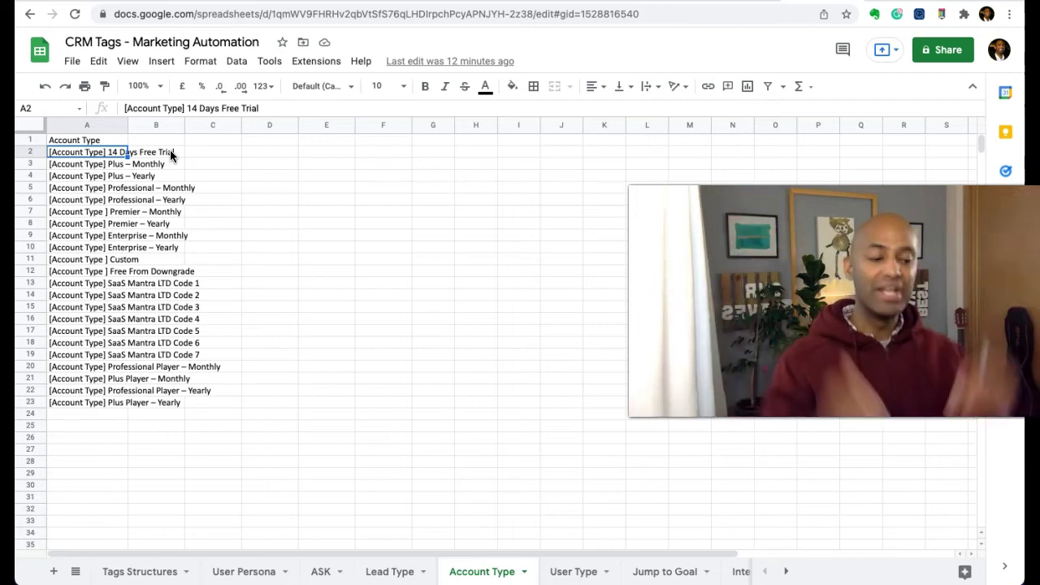
click(569, 569)
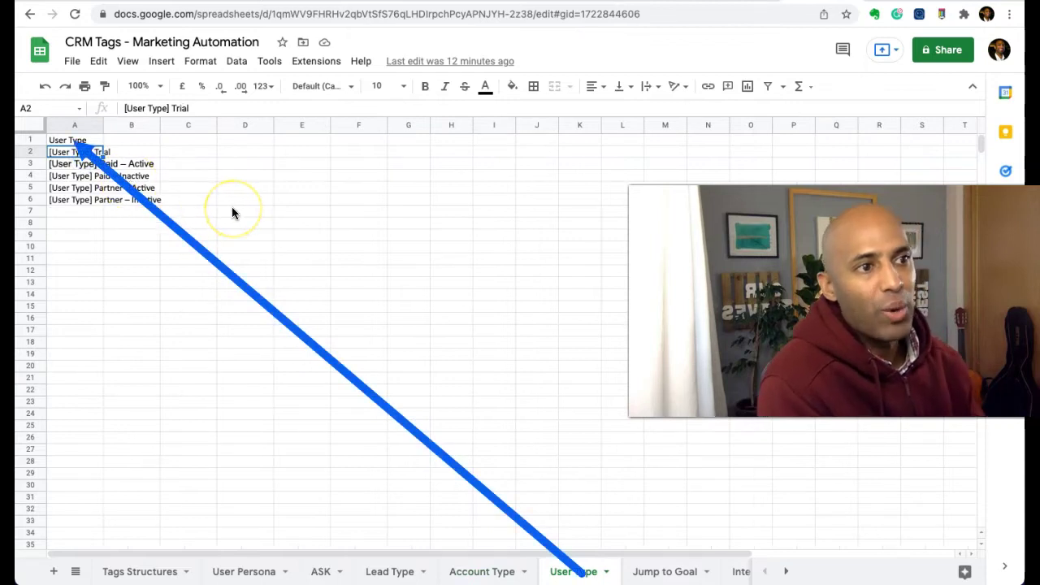
key(Down)
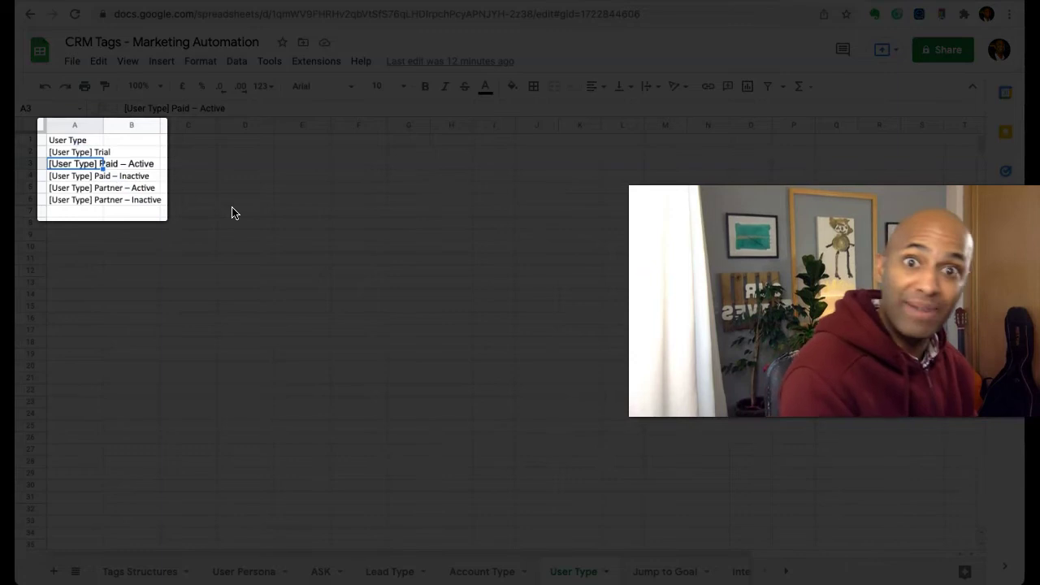
click(249, 203)
key(Down)
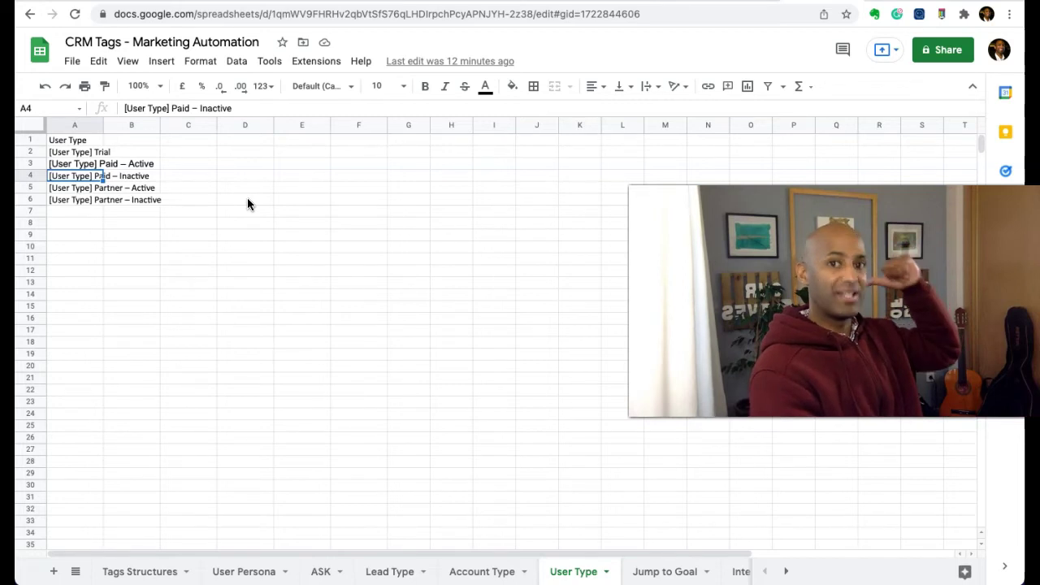
key(Down)
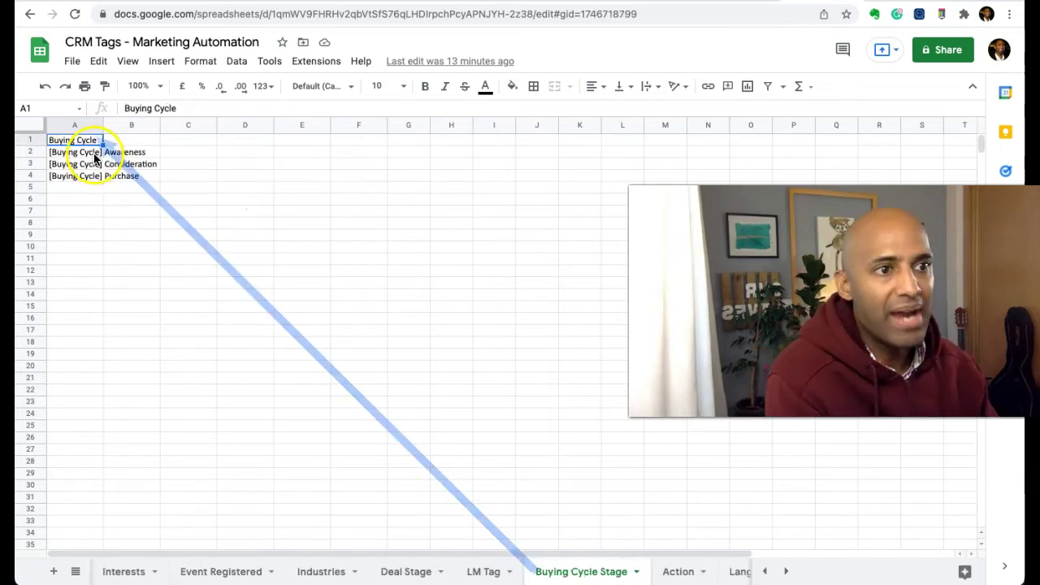
Step: Go through the Awareness, Consideration and Purchase tags on the Buying Cycle Stage sheet
click(84, 157)
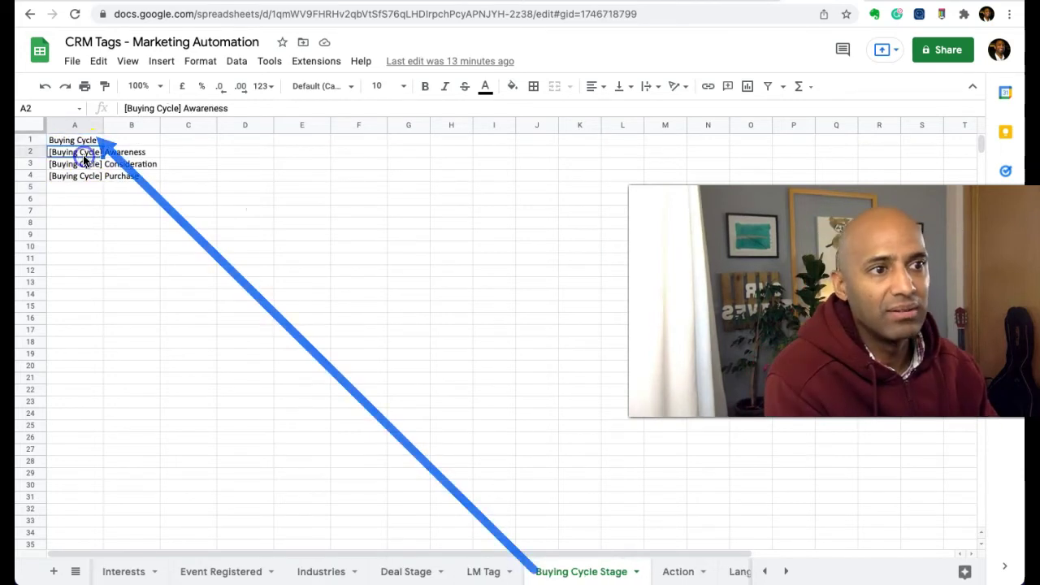
key(Down)
key(Down)
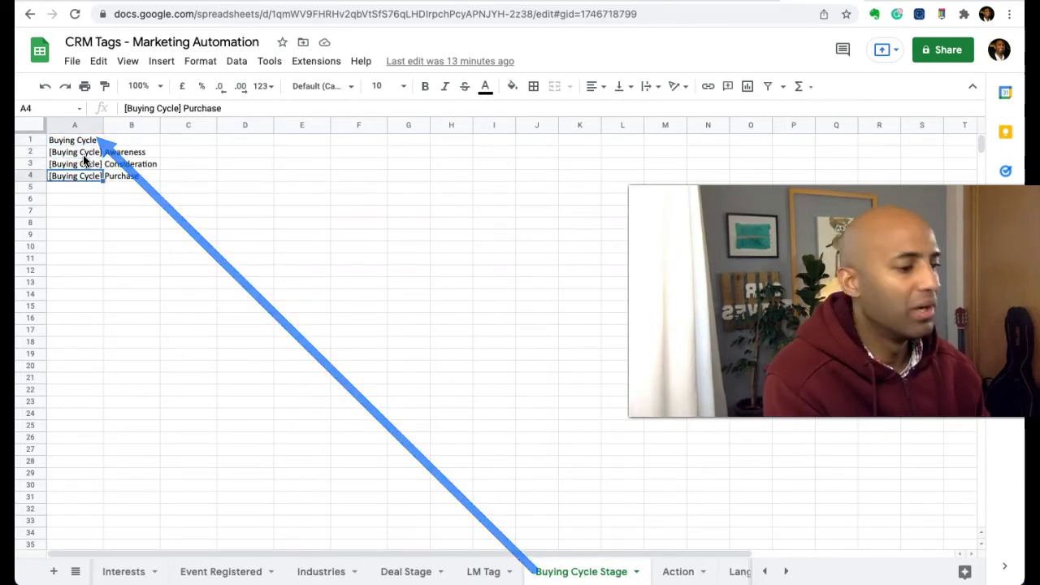
Step: Open the Action sheet and examine its tags, including Read Case Study, Quote, the calendar tag, Selected a Plan, Watched Video, Downloaded Content and Subscribed: Yearly Plan
click(678, 576)
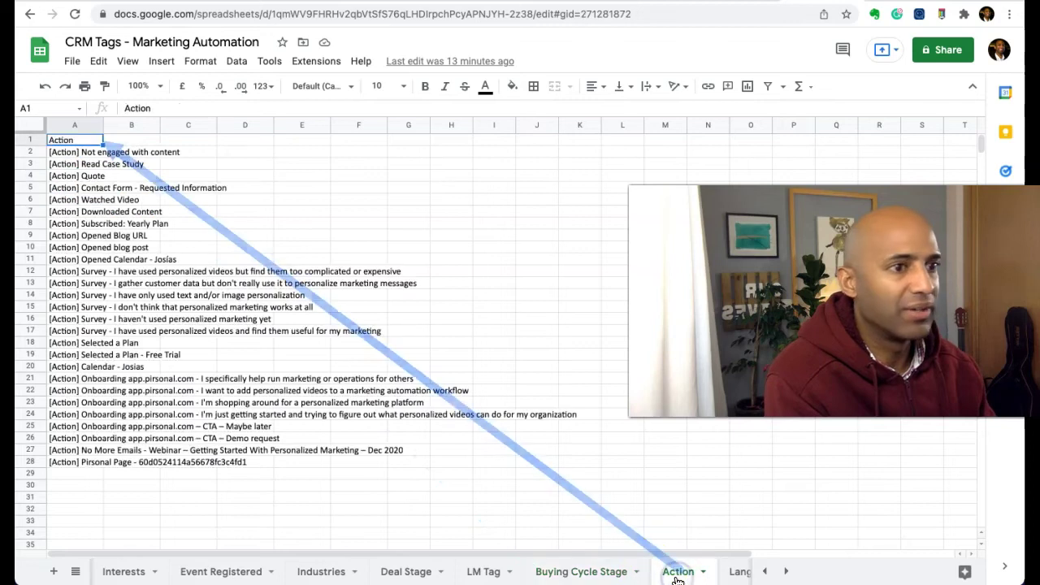
click(79, 155)
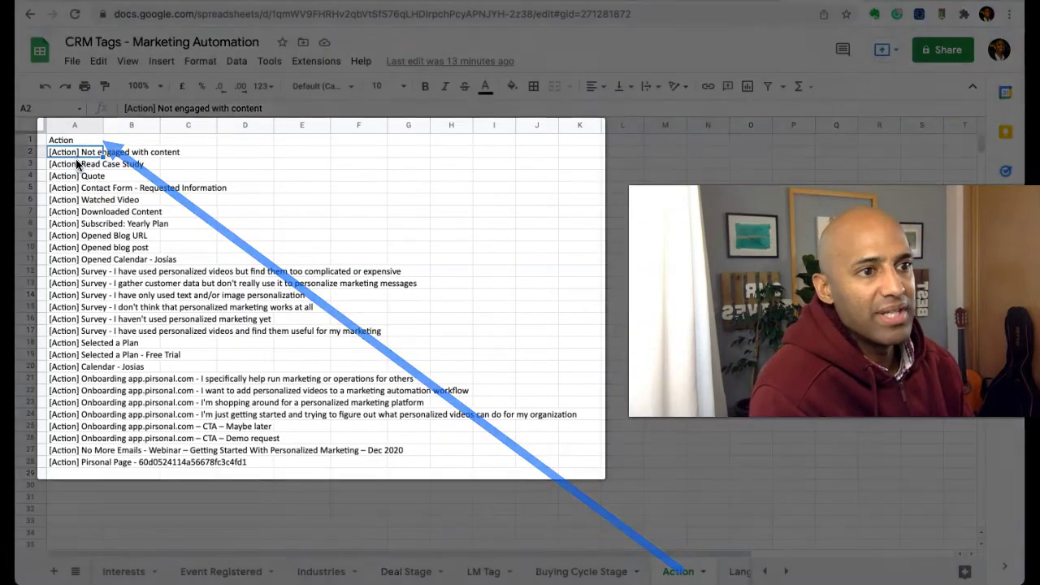
click(77, 165)
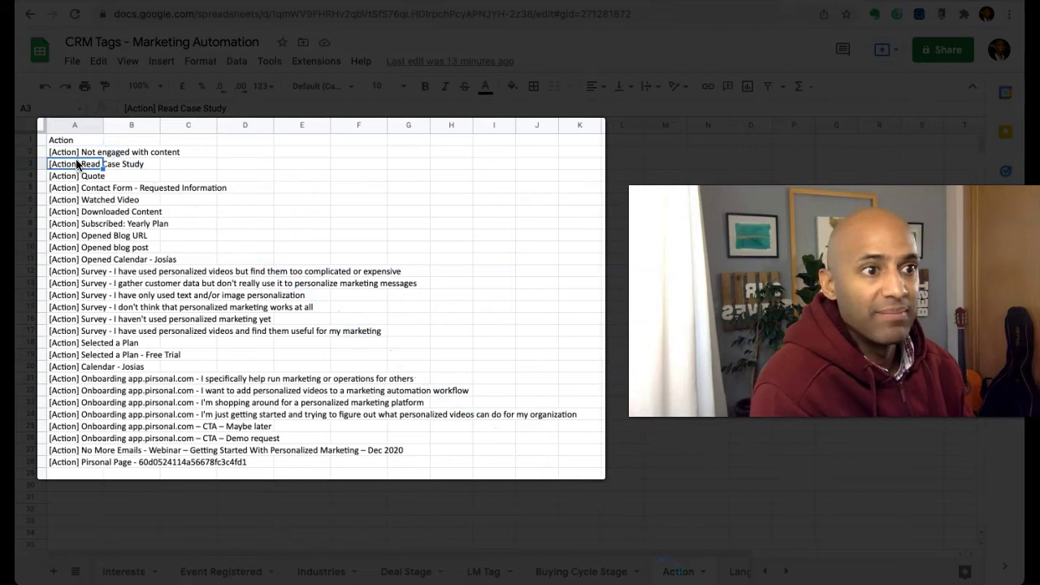
key(Down)
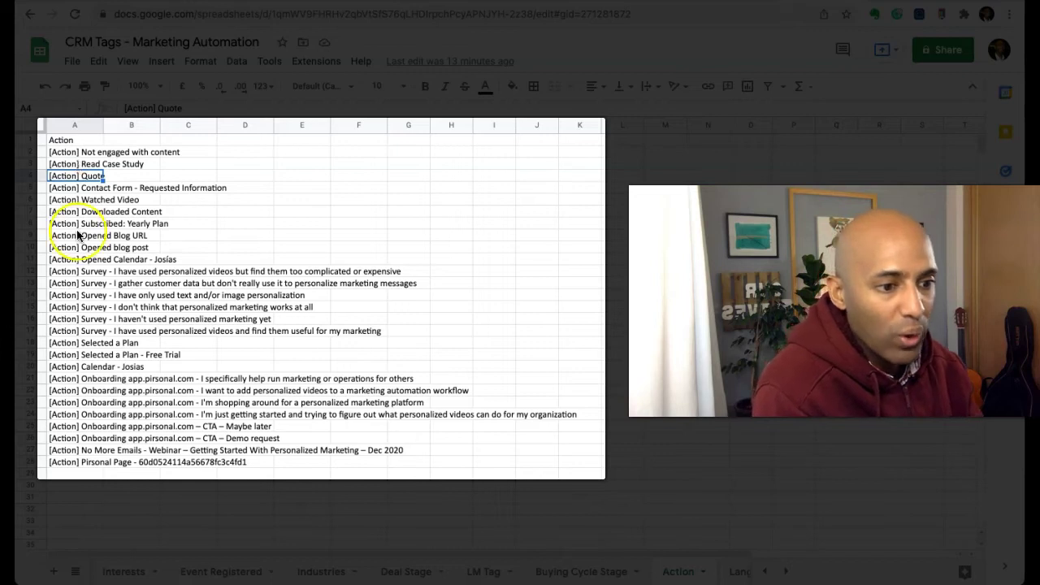
click(69, 370)
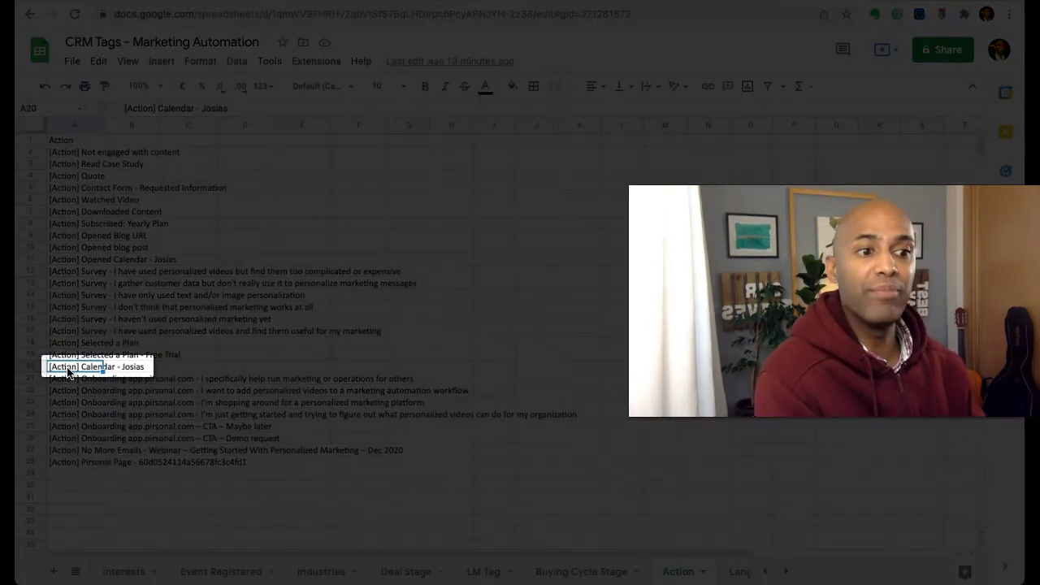
click(73, 345)
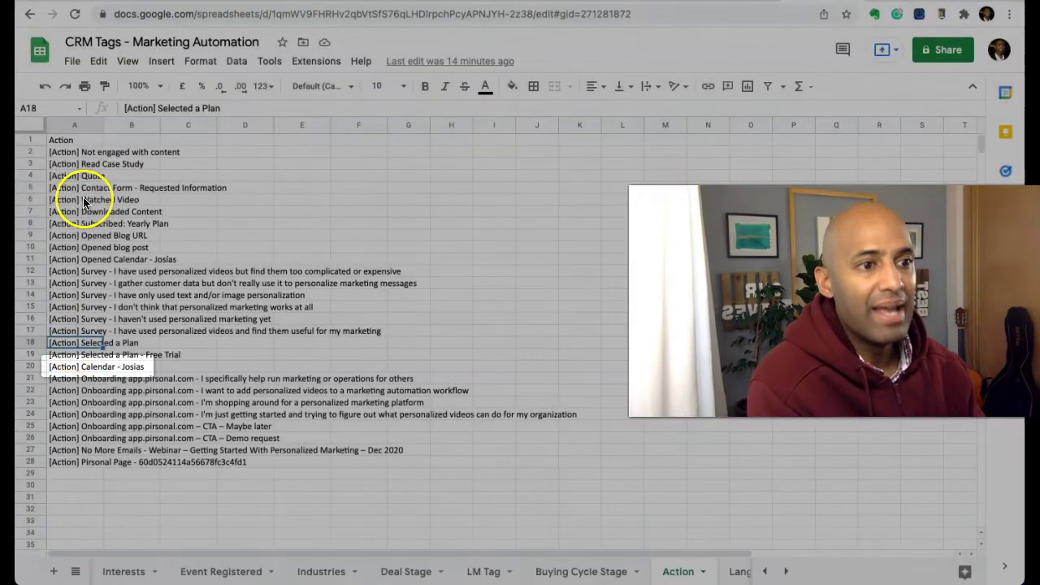
click(74, 199)
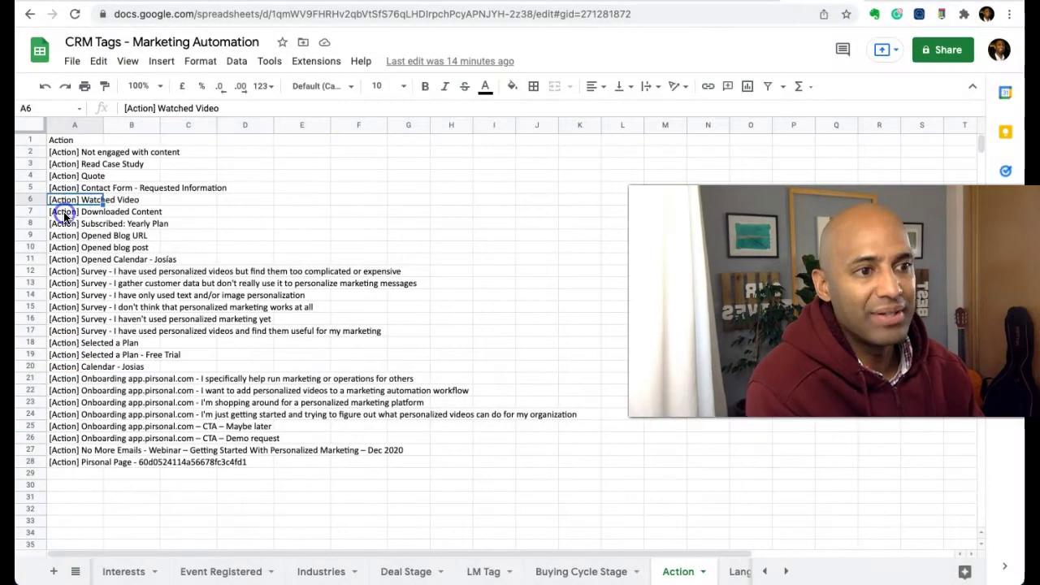
click(65, 213)
click(61, 225)
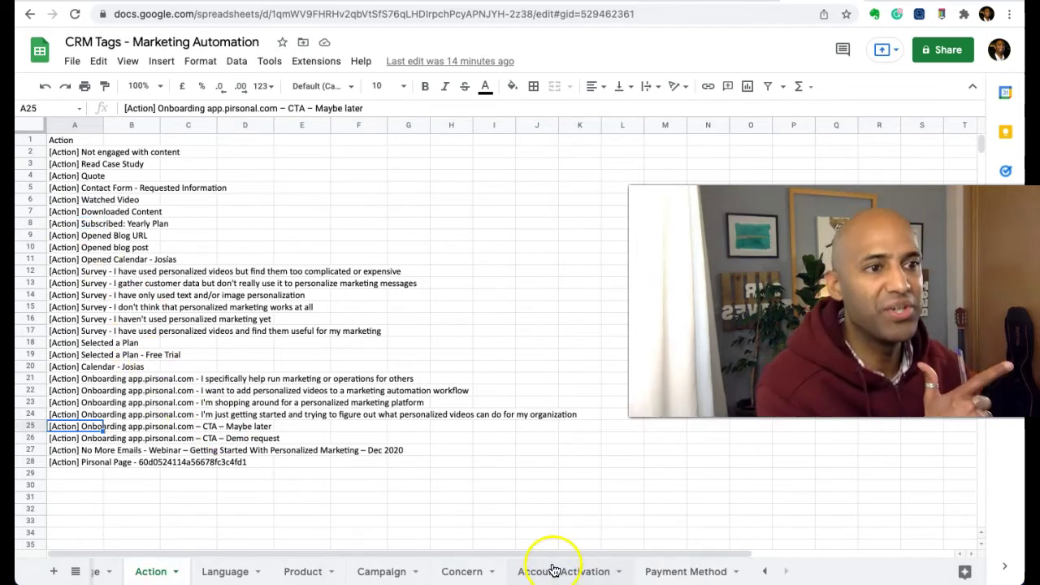
Step: Open the Account Activation sheet and compare its False and True tags
click(567, 573)
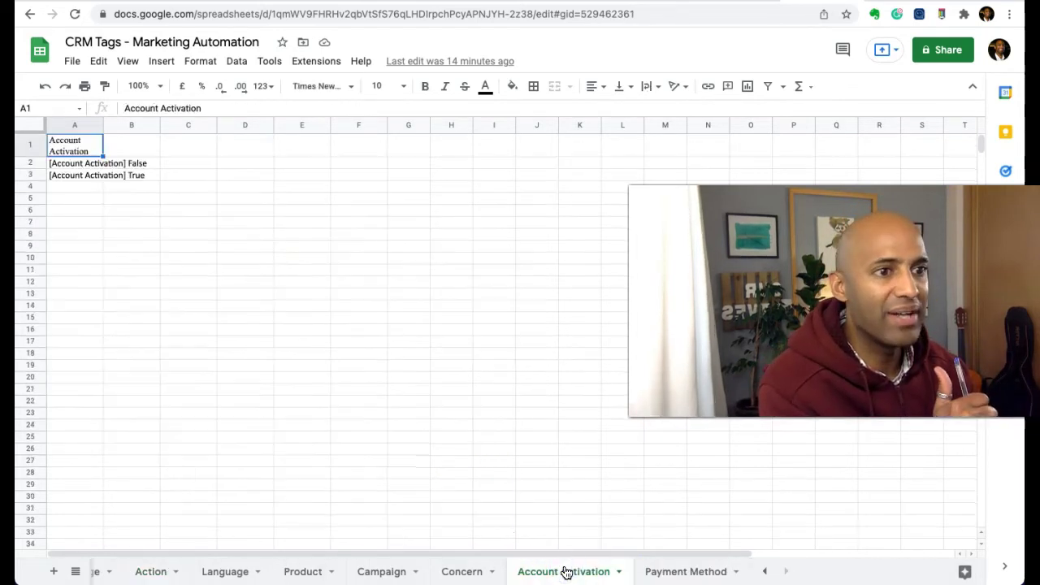
click(70, 167)
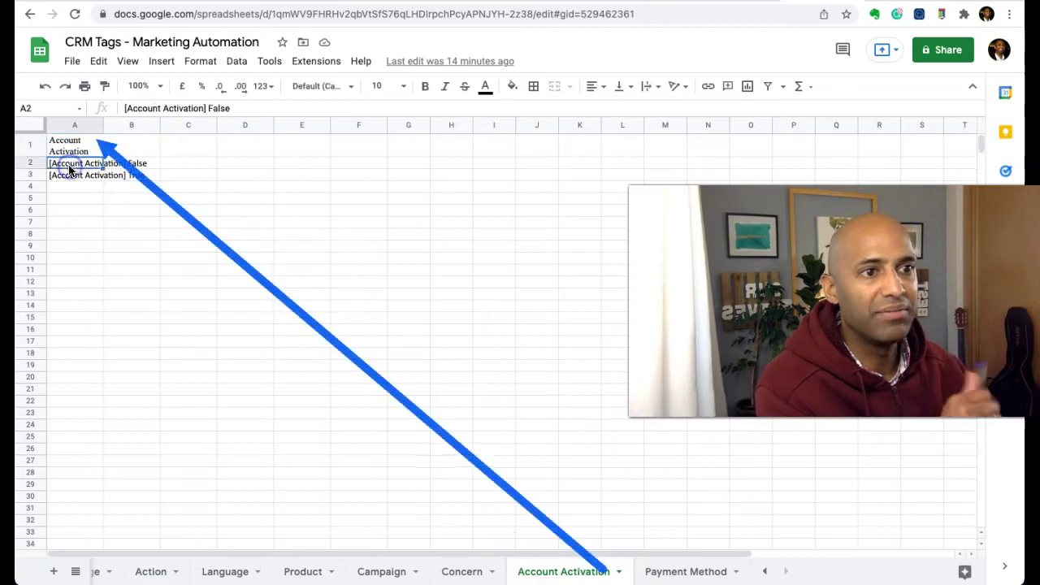
click(70, 175)
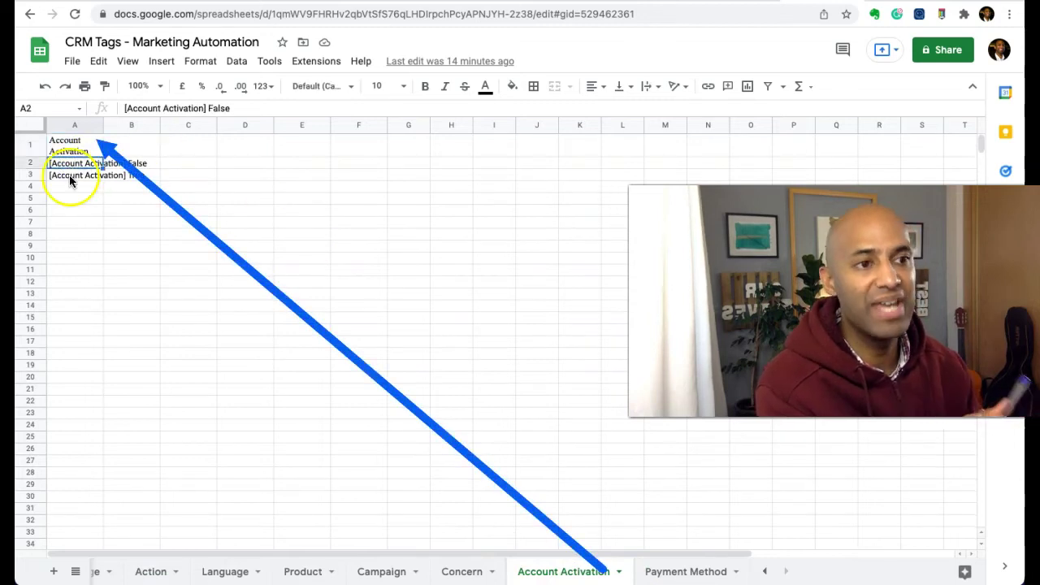
Step: Open the Payment Method sheet and go through the Stripe, Paypal, Bank Transfer and Transferwise tags
click(669, 573)
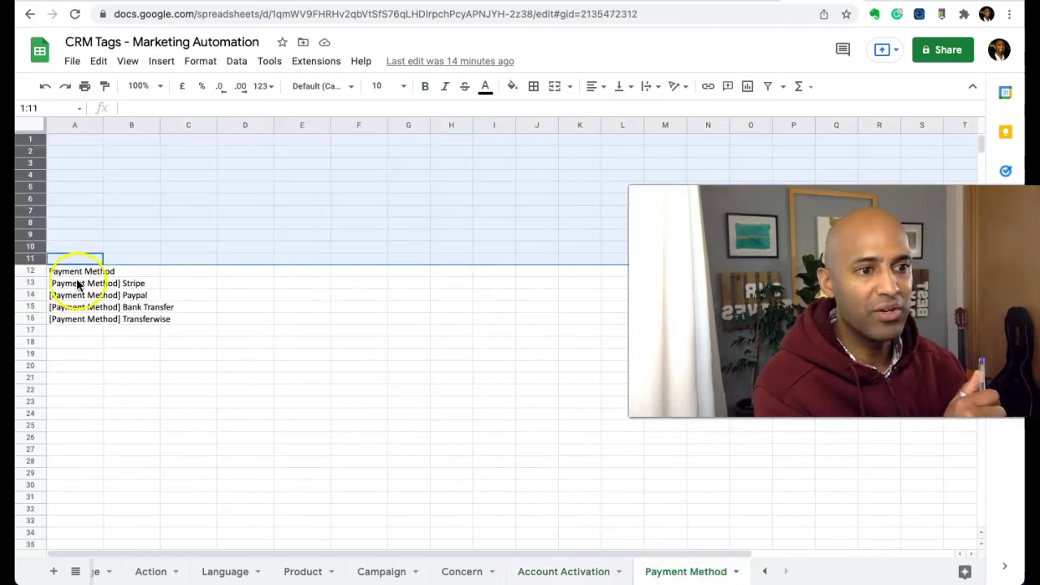
click(73, 283)
click(81, 295)
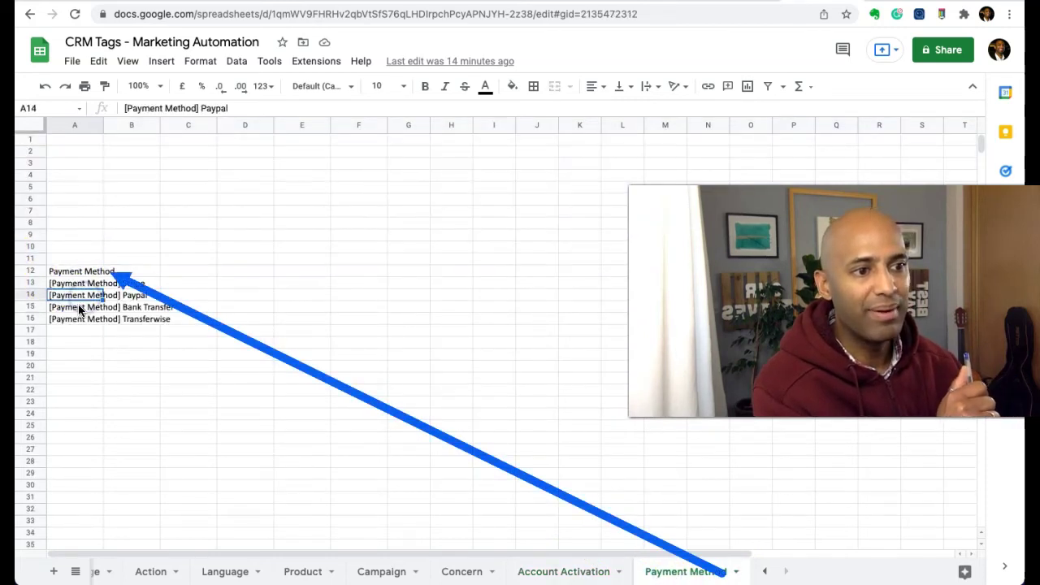
click(79, 308)
click(75, 319)
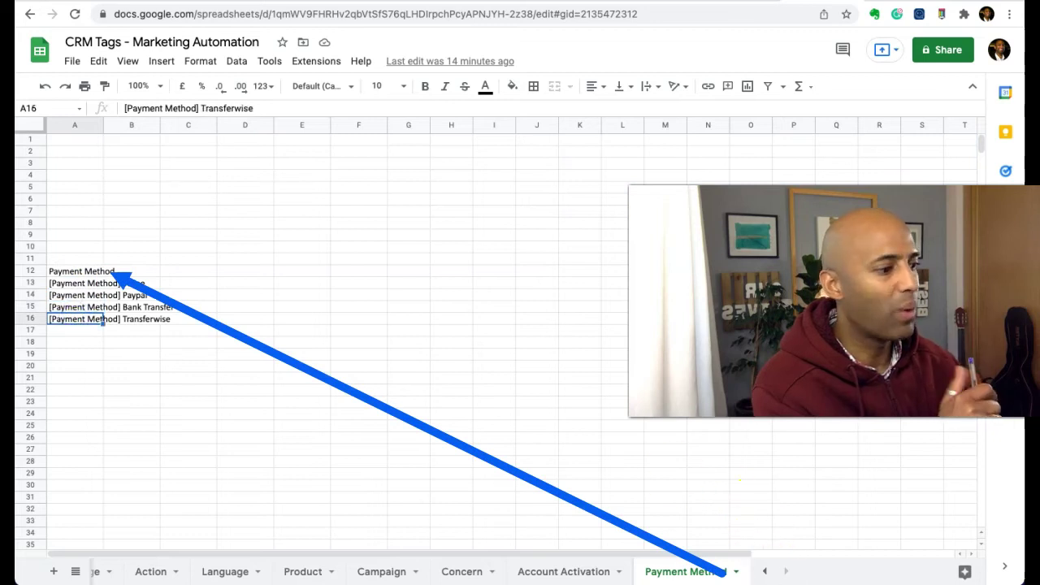
Step: Open the Concern sheet and examine its tags, from Otras implementaciones and Sin tiempo to the two Sin presupuesto tags and Personalización no es importante
click(463, 574)
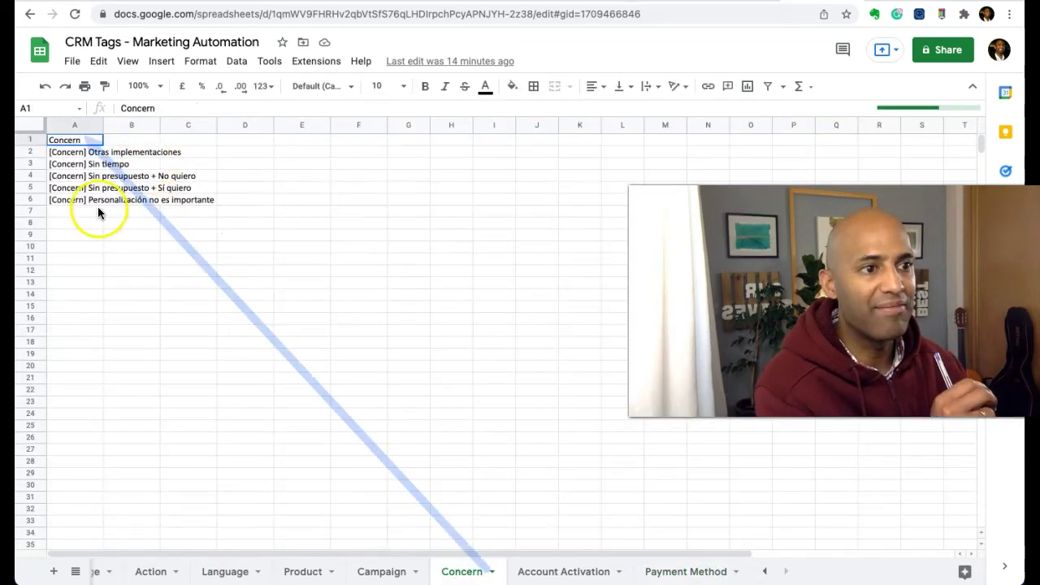
click(96, 200)
click(93, 175)
click(87, 154)
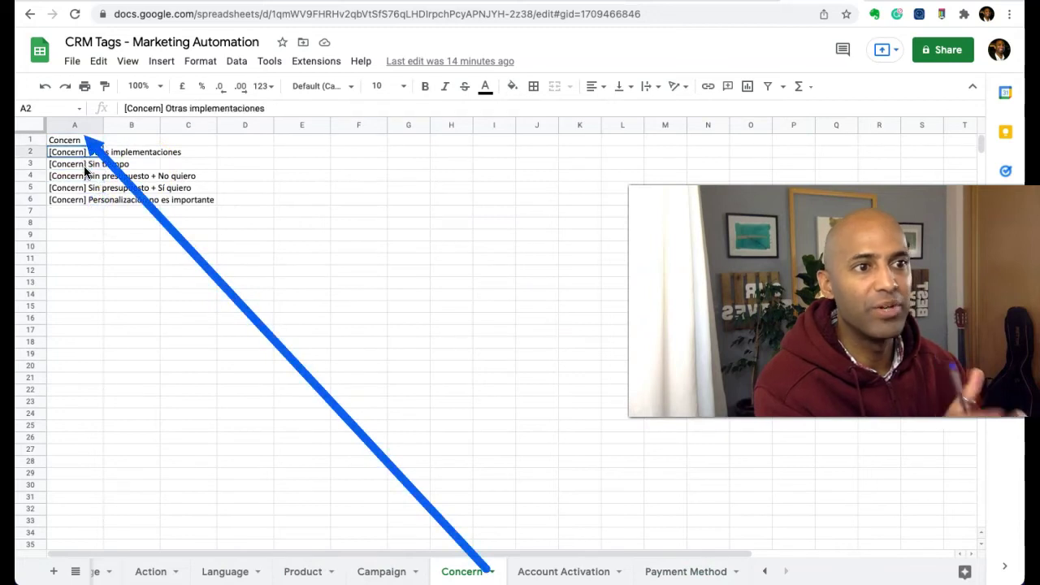
click(85, 167)
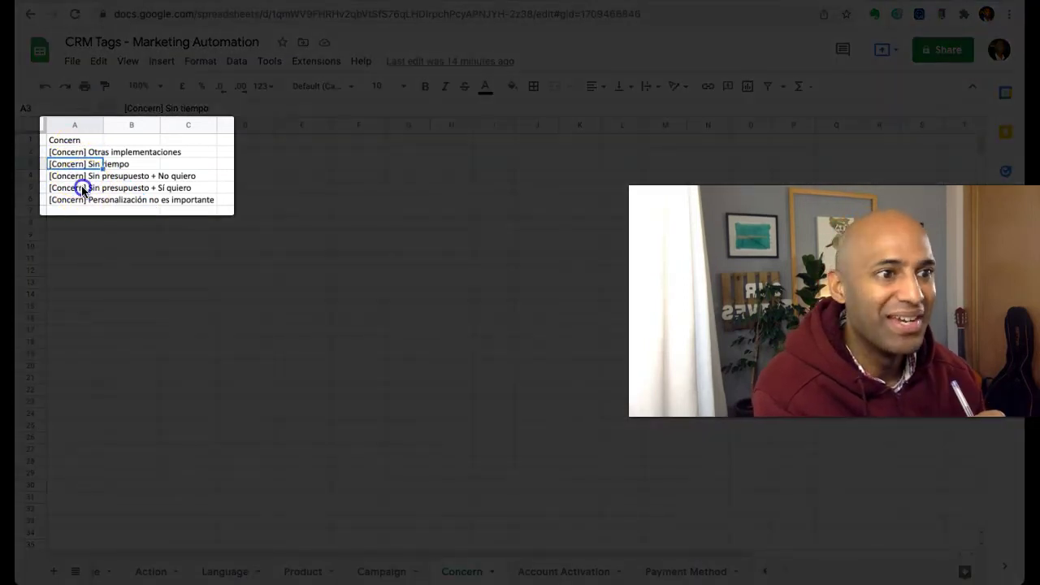
click(84, 189)
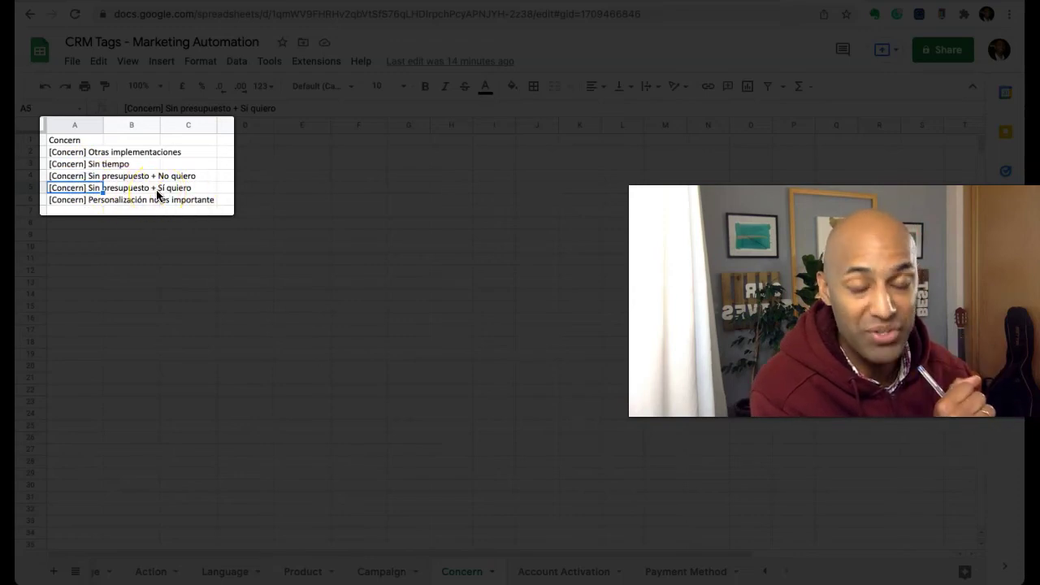
click(122, 202)
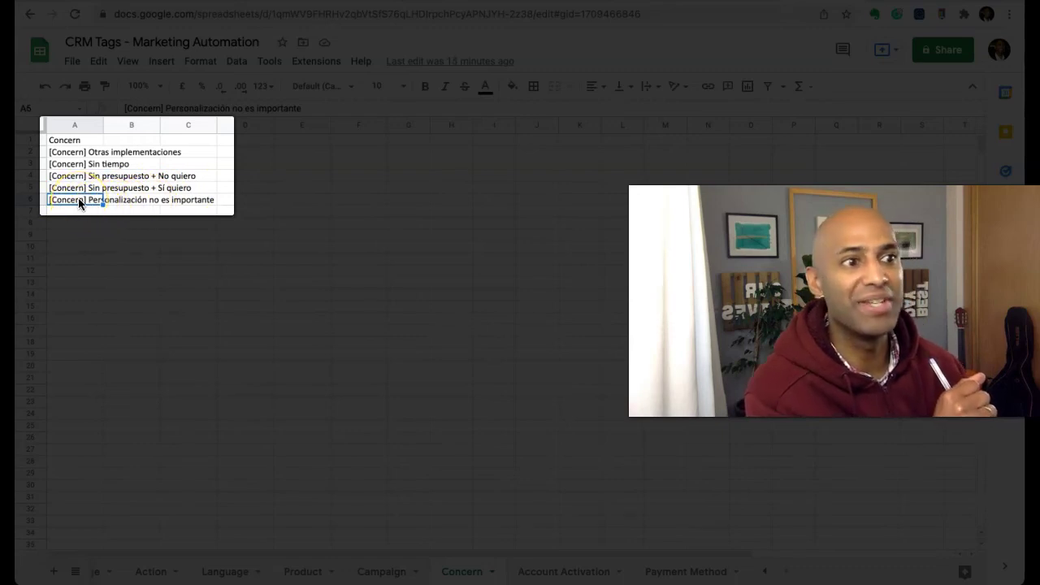
click(74, 177)
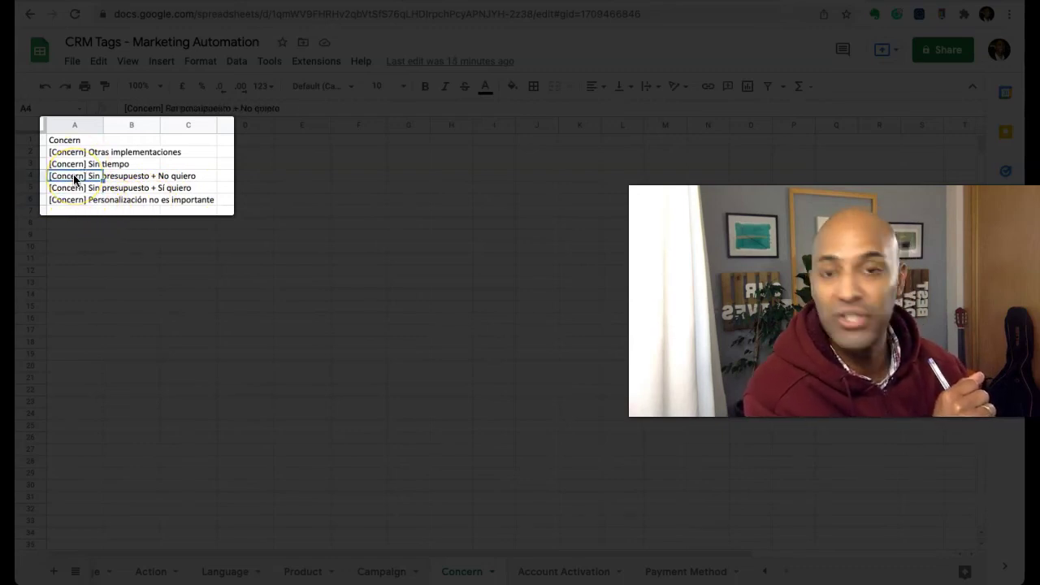